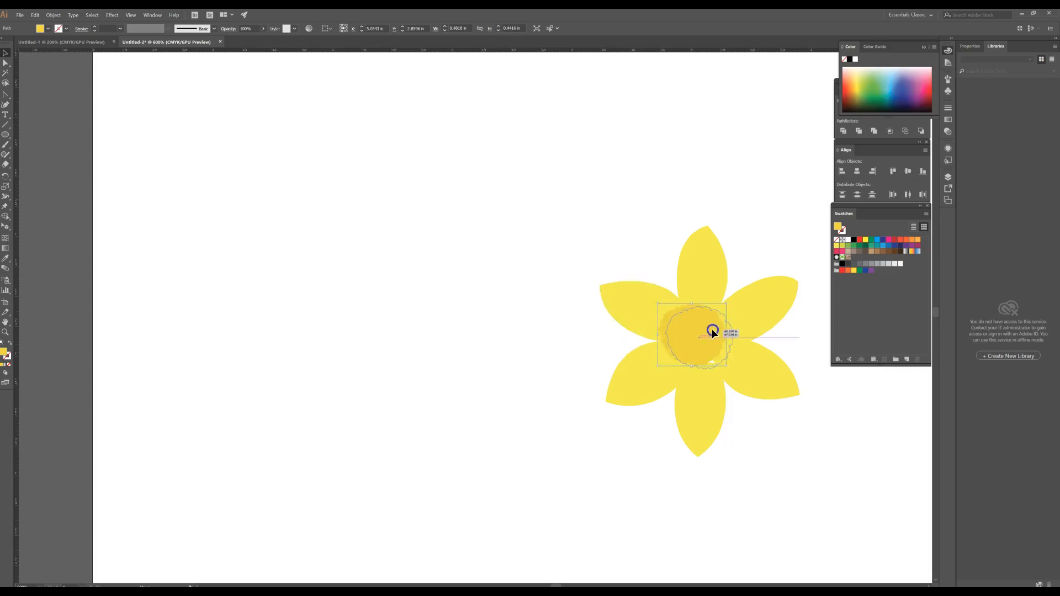
- Place the scalloped yellow shape over the middle of the flower's six petals
{"action": "left_click", "coordinate": [688, 335]}
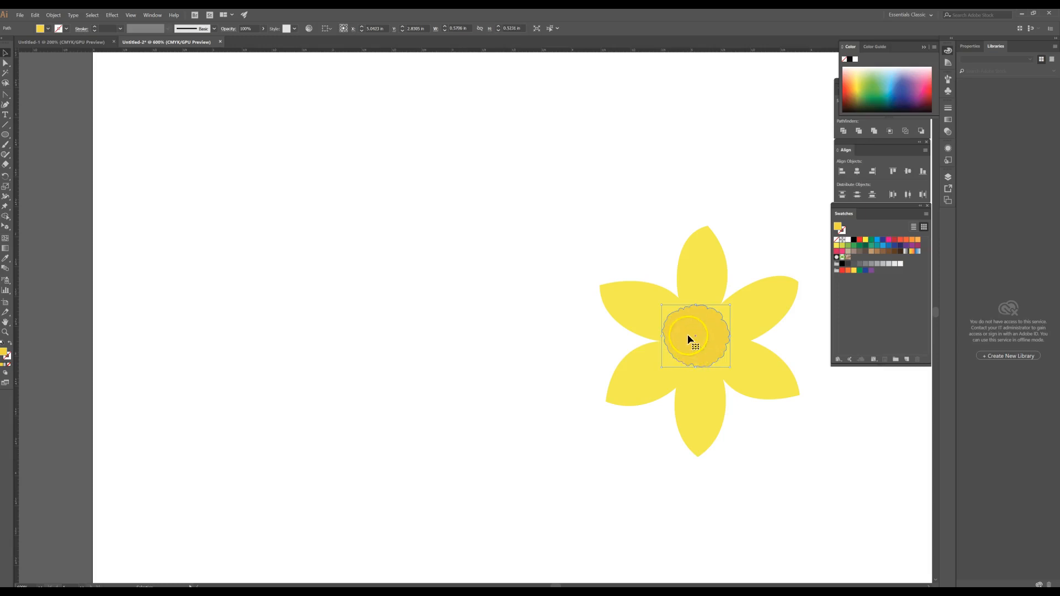
{"action": "left_click", "coordinate": [756, 317]}
{"action": "mouse_move", "coordinate": [669, 202]}
{"action": "left_mouse_down"}
{"action": "mouse_move", "coordinate": [378, 248]}
{"action": "mouse_move", "coordinate": [116, 339]}
{"action": "mouse_move", "coordinate": [317, 303]}
{"action": "mouse_move", "coordinate": [273, 292]}
{"action": "left_mouse_up"}
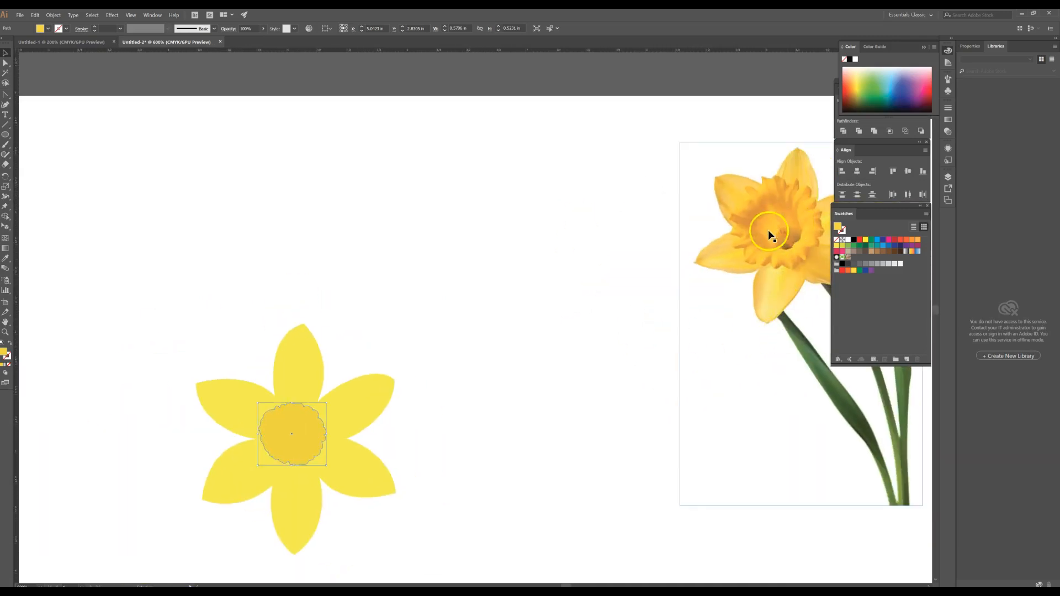
{"action": "mouse_move", "coordinate": [468, 383]}
{"action": "left_mouse_down"}
{"action": "mouse_move", "coordinate": [565, 291]}
{"action": "mouse_move", "coordinate": [551, 286]}
{"action": "left_mouse_up"}
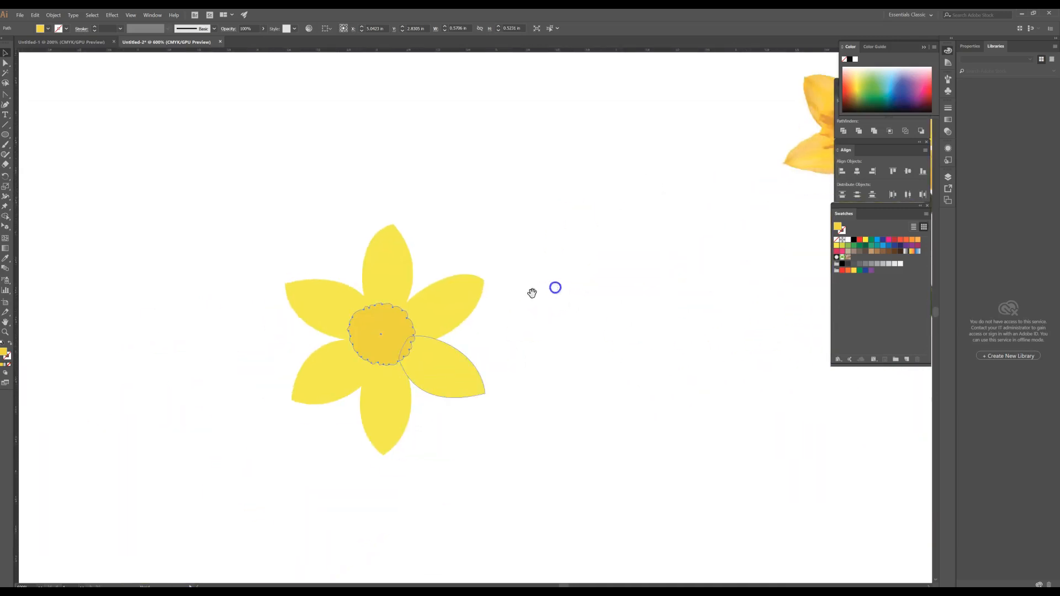
- Send the scalloped shape backward so it sits behind the orange circle but in front of the petals
{"action": "right_click", "coordinate": [395, 335]}
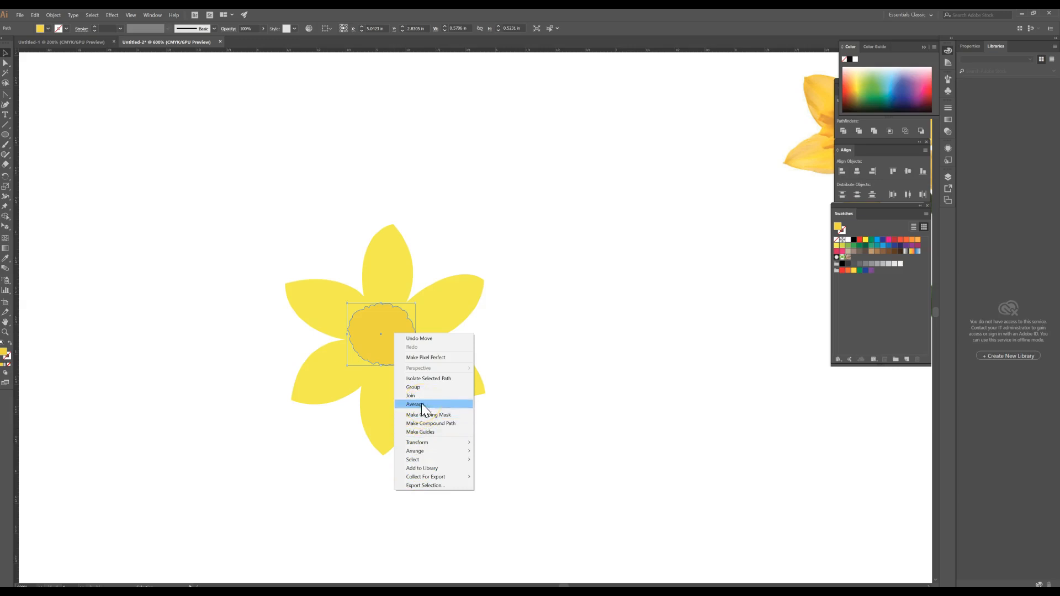
{"action": "left_click", "coordinate": [428, 453]}
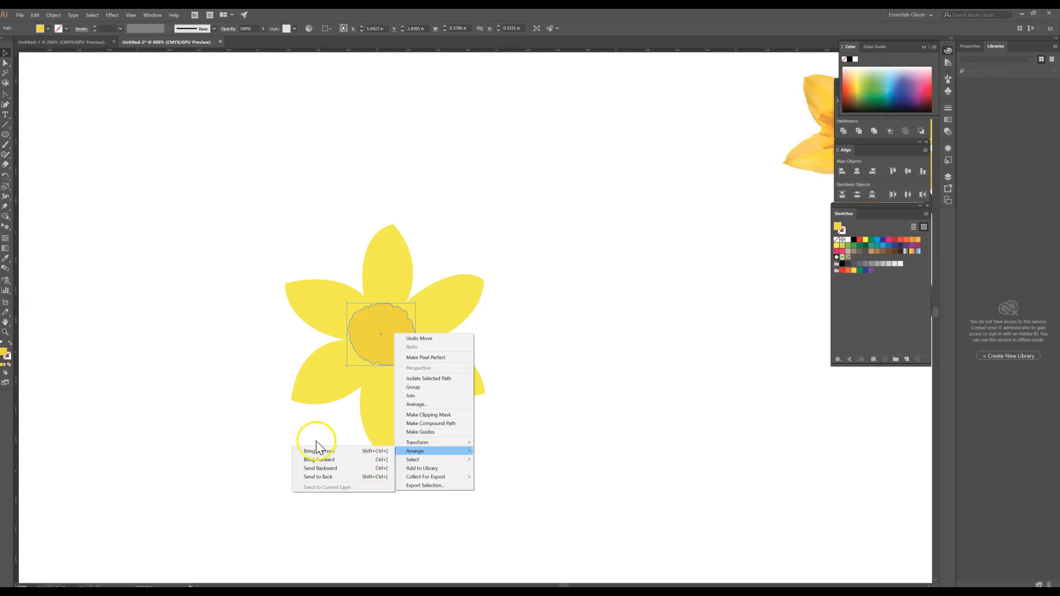
{"action": "left_click", "coordinate": [265, 388]}
{"action": "left_click", "coordinate": [399, 320]}
{"action": "key", "text": "a"}
{"action": "key", "text": "ctrl+["}
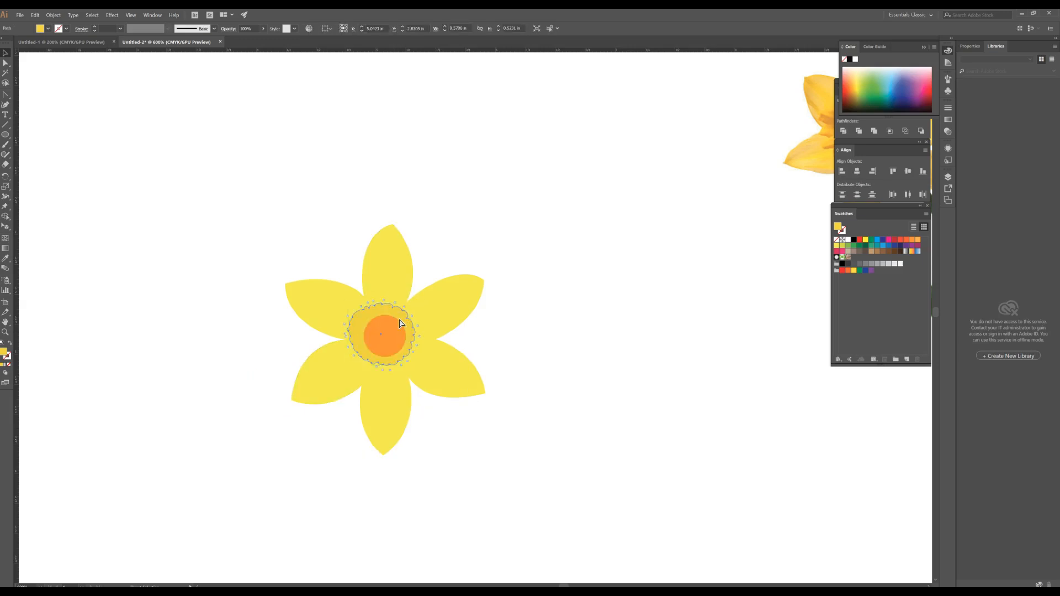
- Nudge the scalloped shape into the middle of the petals and shrink the orange circle inside it to about 0.27 in
{"action": "left_click", "coordinate": [409, 327]}
{"action": "left_click_drag", "start_coordinate": [410, 331], "coordinate": [412, 330]}
{"action": "left_click", "coordinate": [397, 333]}
{"action": "left_click", "coordinate": [398, 347]}
{"action": "left_click_drag", "start_coordinate": [406, 357], "coordinate": [395, 350]}
{"action": "left_click", "coordinate": [392, 339]}
- Try yellow and light orange fills from the CMYK spectrum on the small inner circle
{"action": "mouse_move", "coordinate": [872, 94]}
{"action": "left_mouse_down"}
{"action": "mouse_move", "coordinate": [856, 83]}
{"action": "mouse_move", "coordinate": [858, 92]}
{"action": "left_mouse_up"}
{"action": "left_click", "coordinate": [857, 90]}
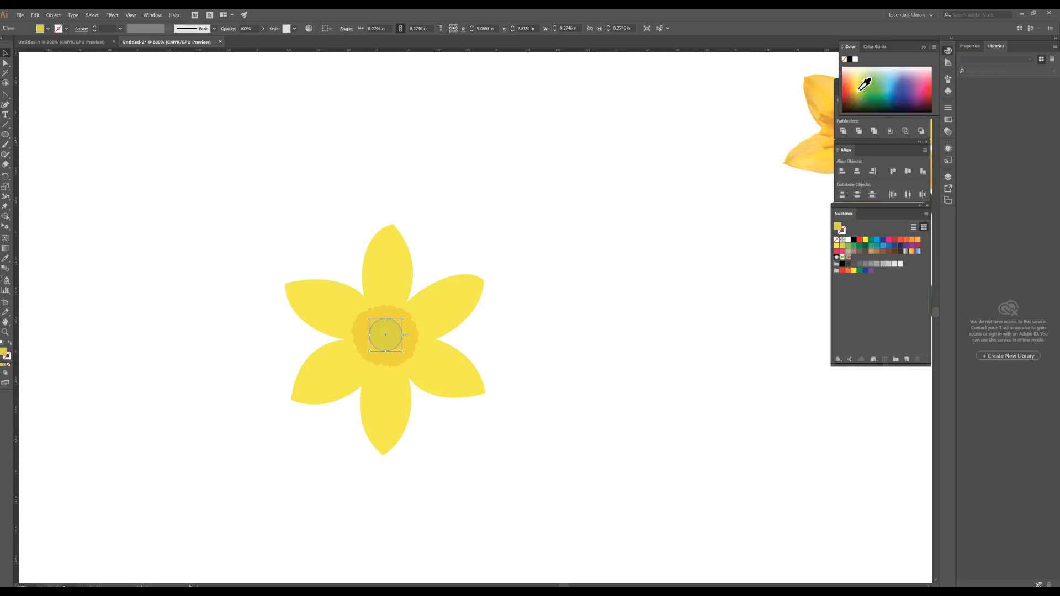
{"action": "left_click", "coordinate": [857, 88]}
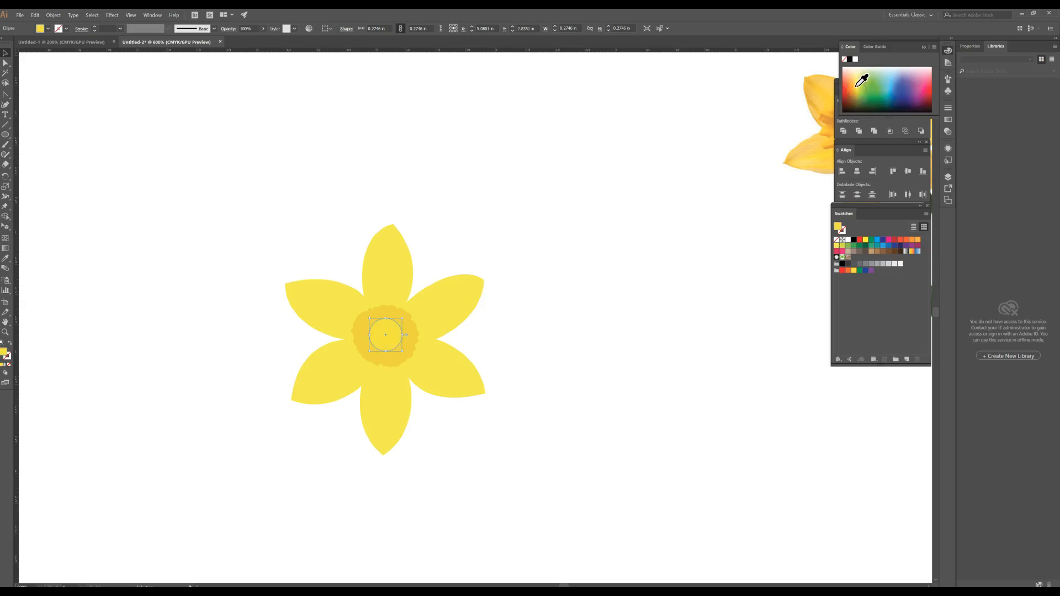
{"action": "left_click", "coordinate": [853, 87]}
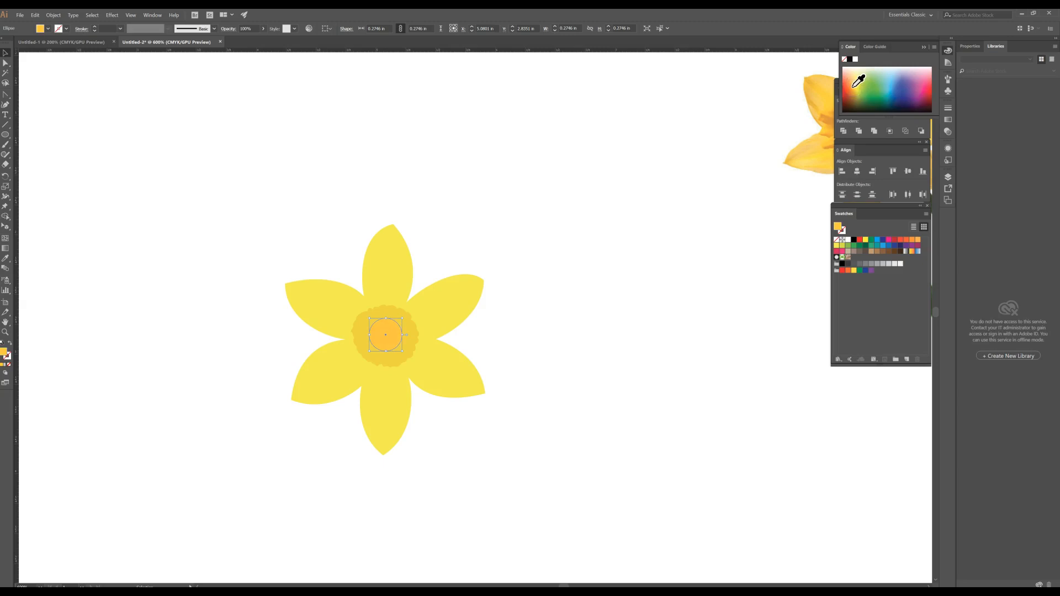
{"action": "left_click", "coordinate": [854, 86]}
- Align the inner circle and the scalloped shape to each other by their vertical and horizontal centres
{"action": "left_click", "coordinate": [11, 57]}
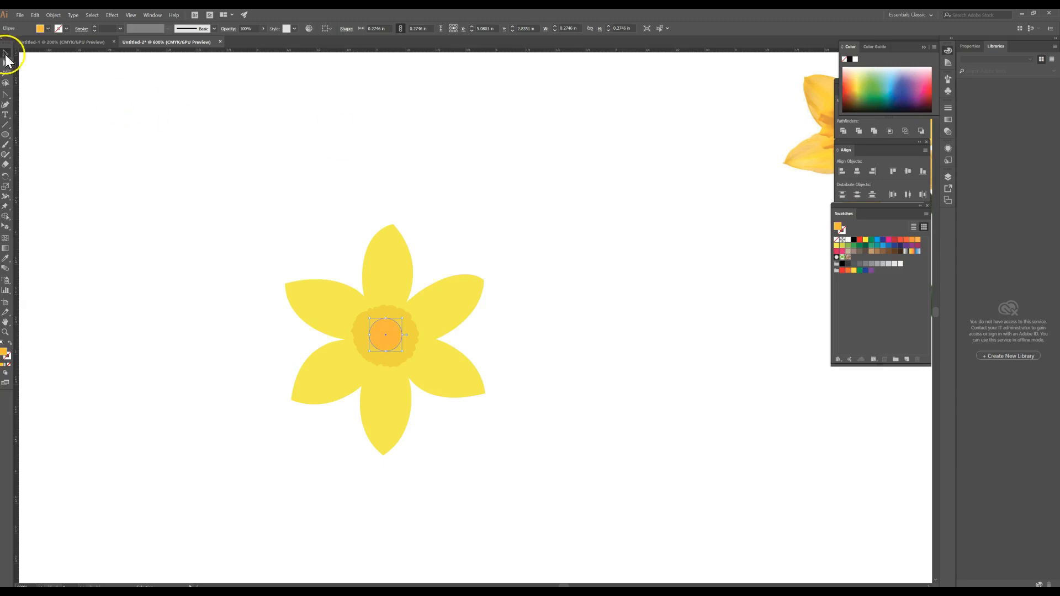
{"action": "left_click", "coordinate": [337, 317]}
{"action": "left_click", "coordinate": [380, 332]}
{"action": "left_click", "coordinate": [410, 342], "text": "shift"}
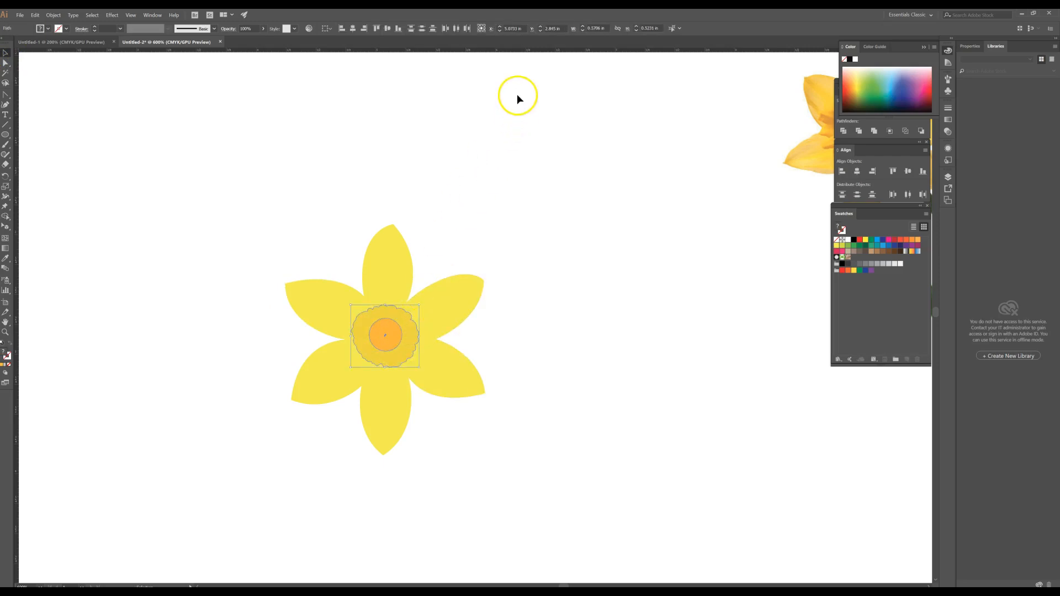
{"action": "left_click", "coordinate": [388, 28]}
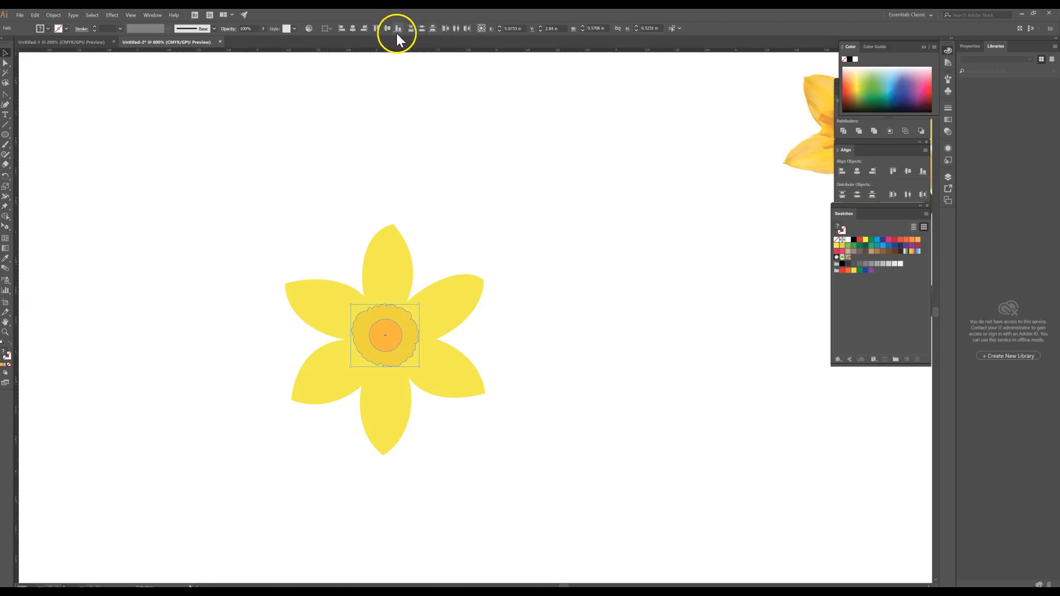
{"action": "left_click", "coordinate": [390, 30]}
{"action": "left_click", "coordinate": [352, 32]}
{"action": "left_click", "coordinate": [502, 306]}
- Enlarge the colour spectrum and recolour the scalloped shape with a light orange fill
{"action": "left_click", "coordinate": [408, 331]}
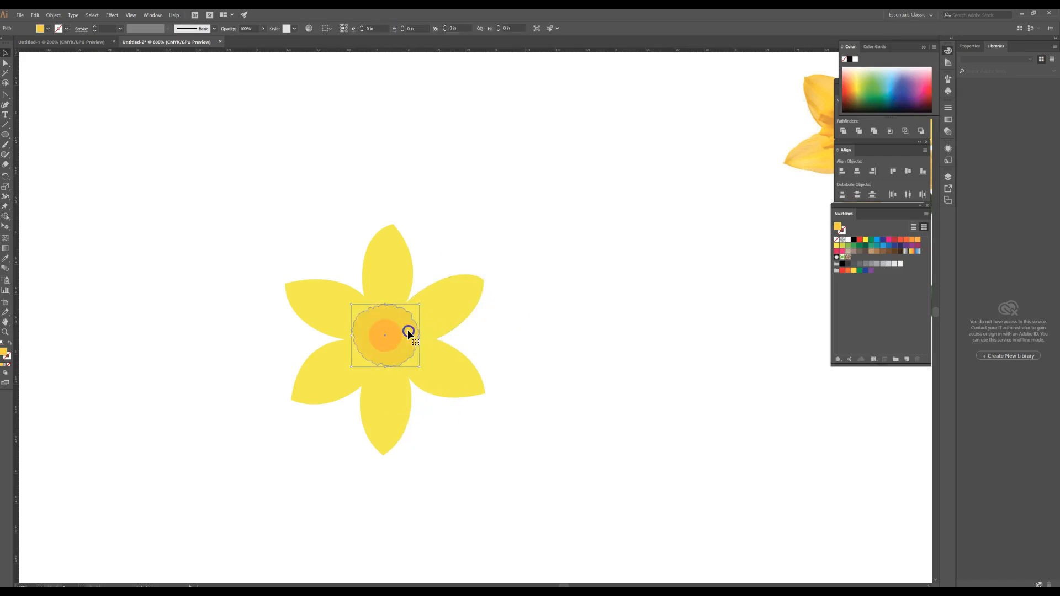
{"action": "left_click", "coordinate": [854, 93]}
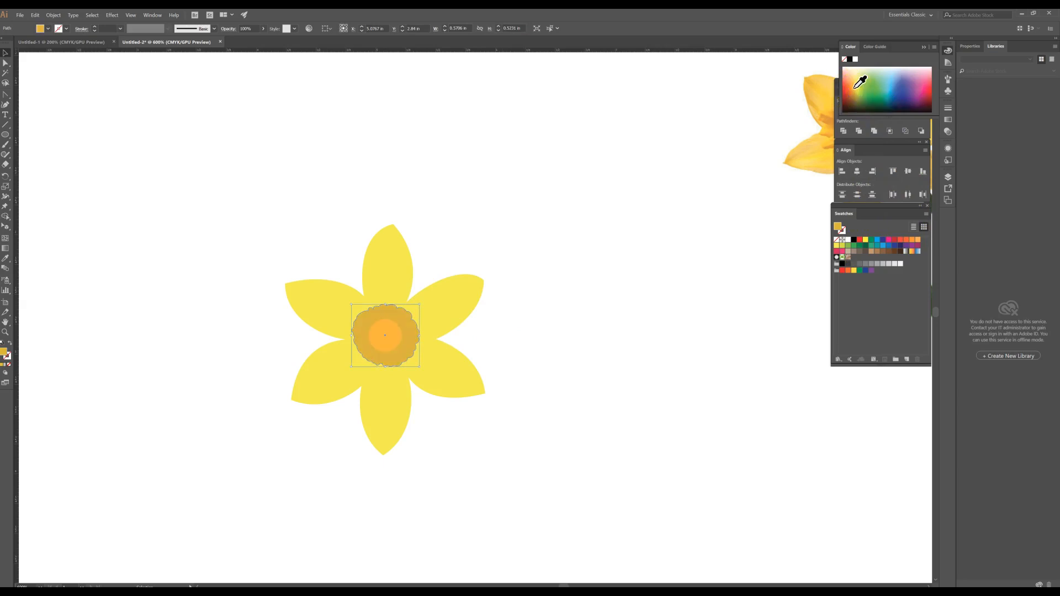
{"action": "left_click", "coordinate": [856, 88]}
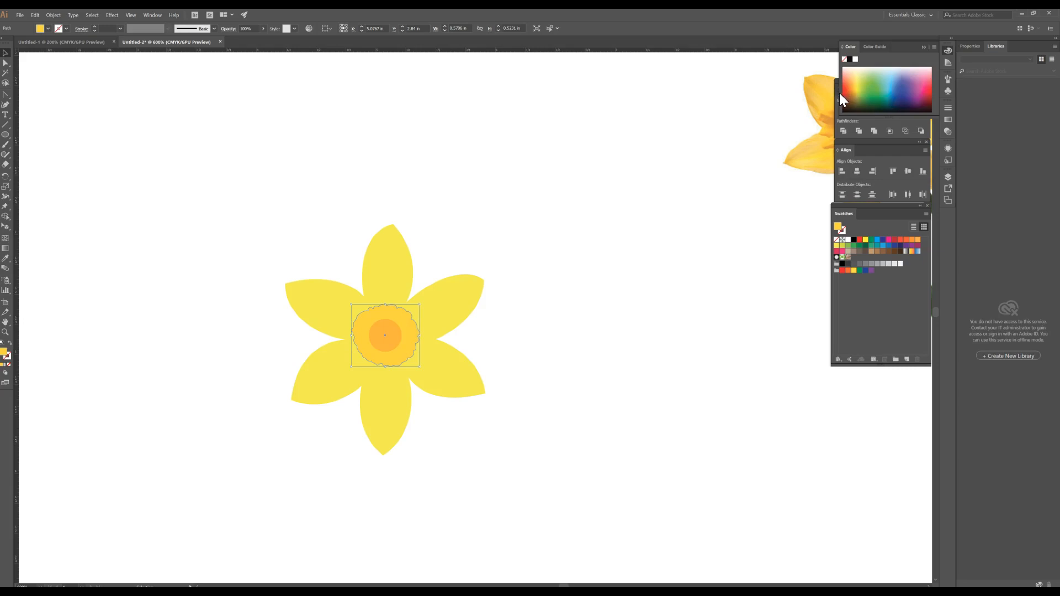
{"action": "left_click_drag", "start_coordinate": [840, 93], "coordinate": [660, 155]}
{"action": "left_click_drag", "start_coordinate": [786, 118], "coordinate": [763, 311]}
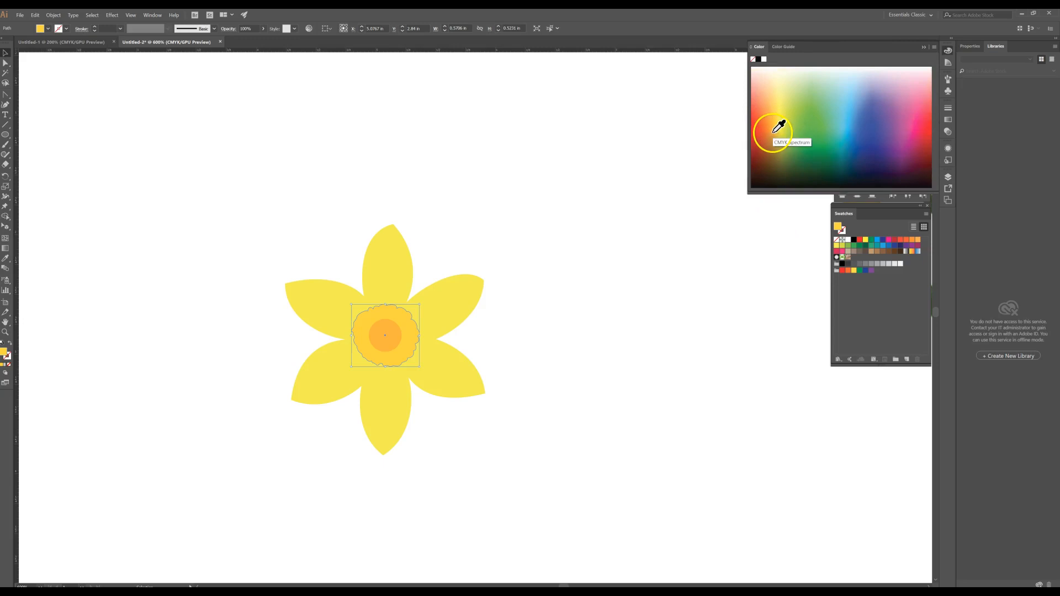
{"action": "left_click", "coordinate": [773, 133]}
{"action": "left_click", "coordinate": [777, 121]}
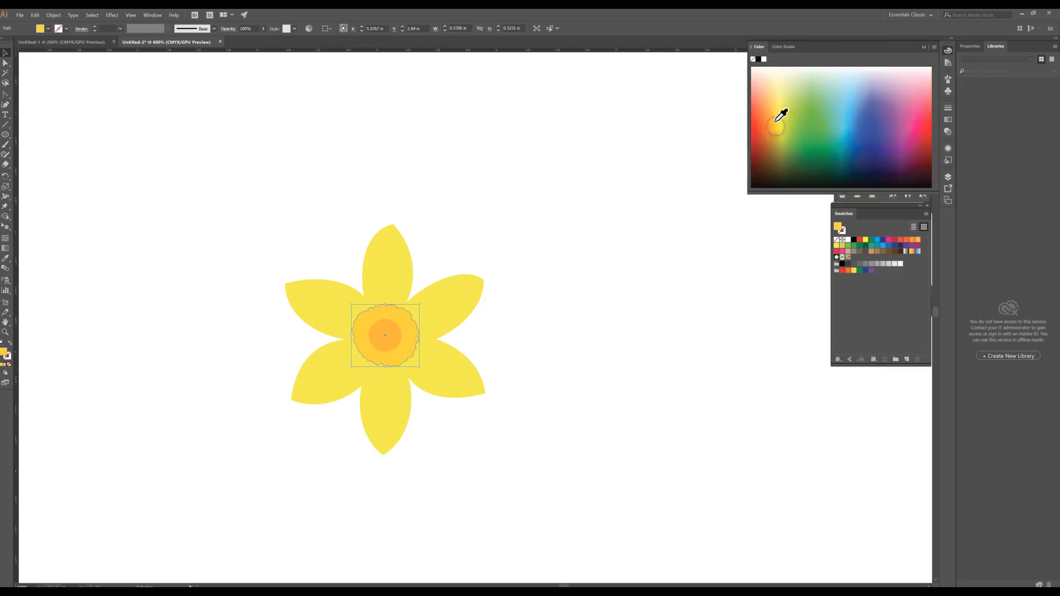
{"action": "left_click", "coordinate": [773, 117]}
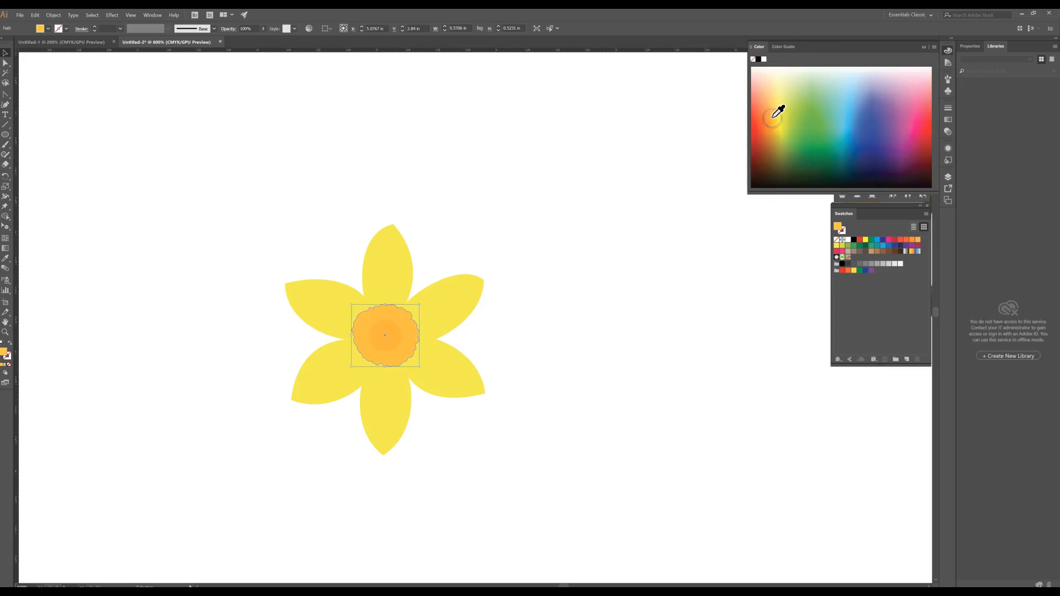
- Fill the small inner circle with a deeper orange than the scalloped shape around it
{"action": "left_click", "coordinate": [395, 329]}
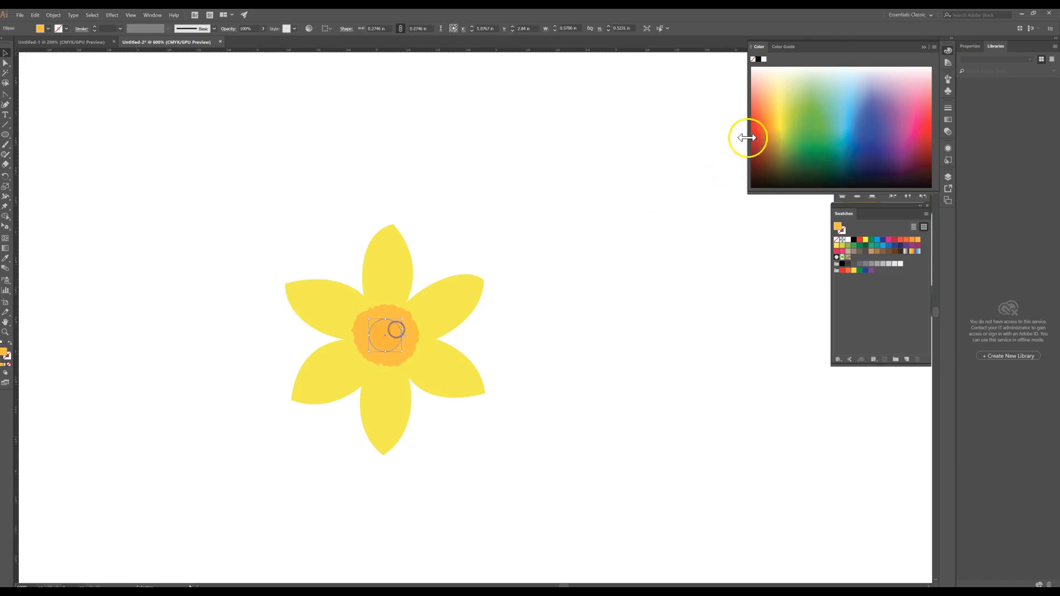
{"action": "left_click", "coordinate": [772, 121]}
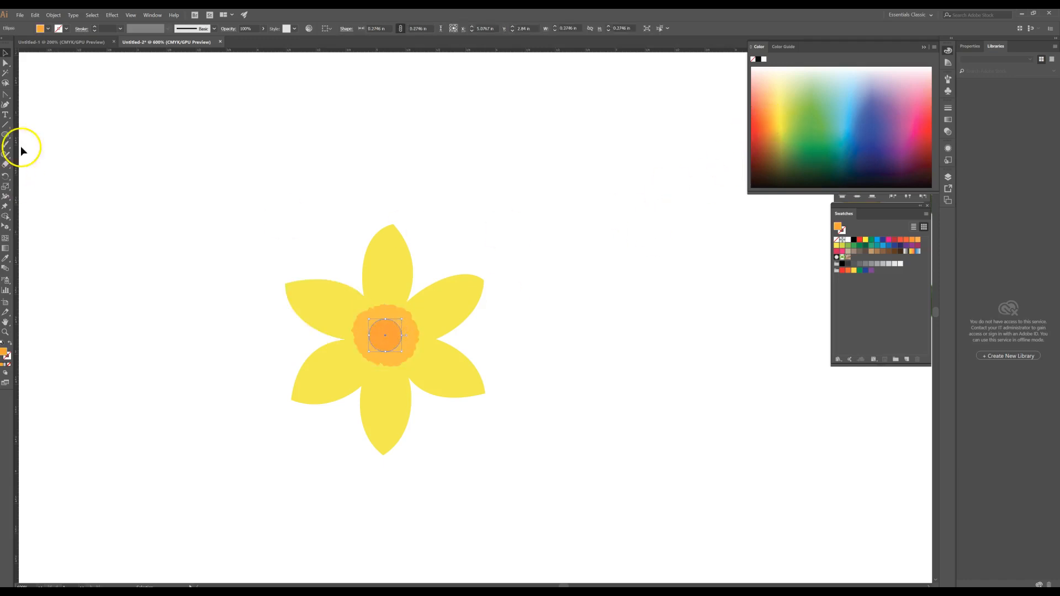
{"action": "left_click", "coordinate": [117, 209]}
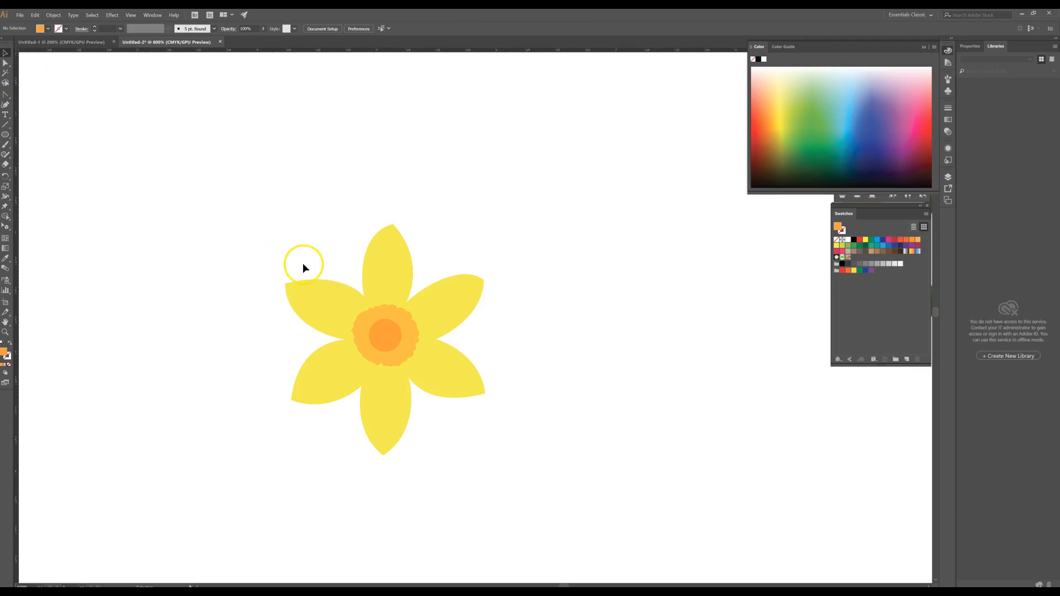
- Enlarge the scalloped light orange shape to about 0.61 in around the inner circle
{"action": "key", "text": "ctrl+minus"}
{"action": "key", "text": "ctrl+minus"}
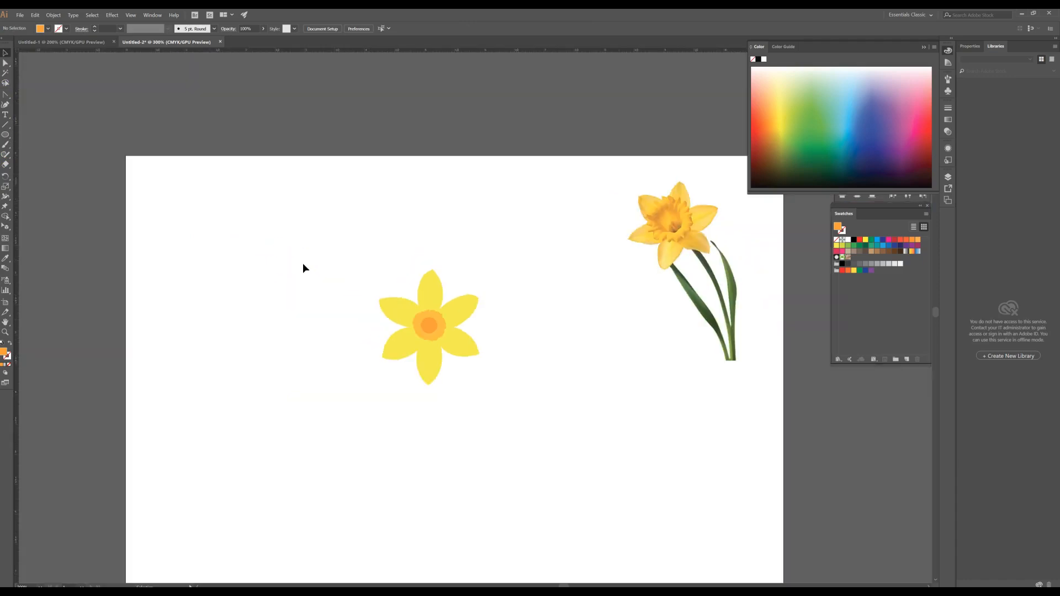
{"action": "left_click_drag", "start_coordinate": [517, 397], "coordinate": [502, 331]}
{"action": "left_click", "coordinate": [671, 172]}
{"action": "left_click", "coordinate": [282, 331]}
{"action": "left_click", "coordinate": [436, 258]}
{"action": "left_click_drag", "start_coordinate": [439, 237], "coordinate": [439, 264]}
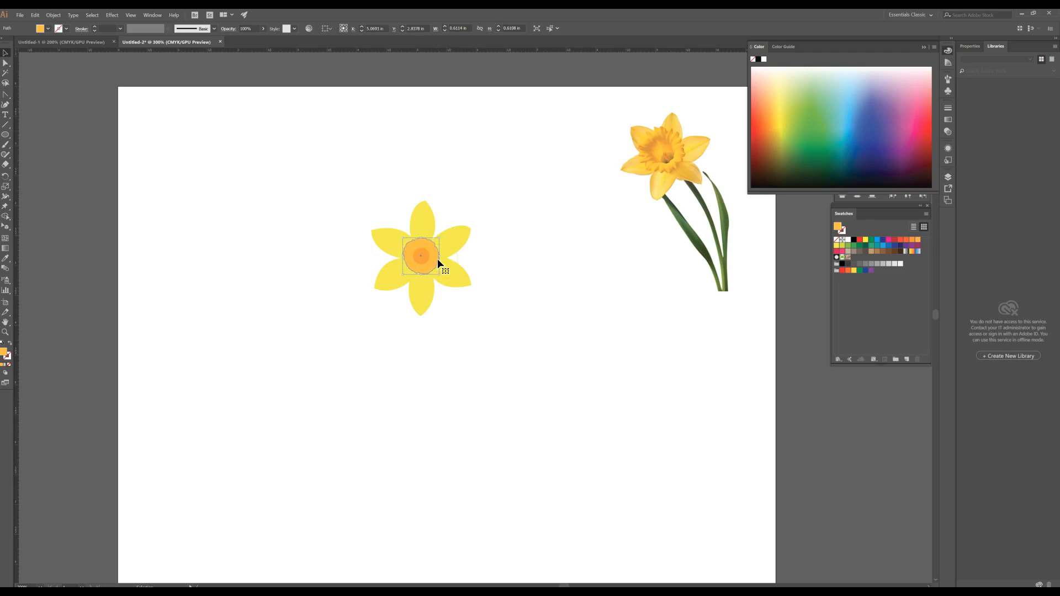
{"action": "left_click", "coordinate": [488, 270]}
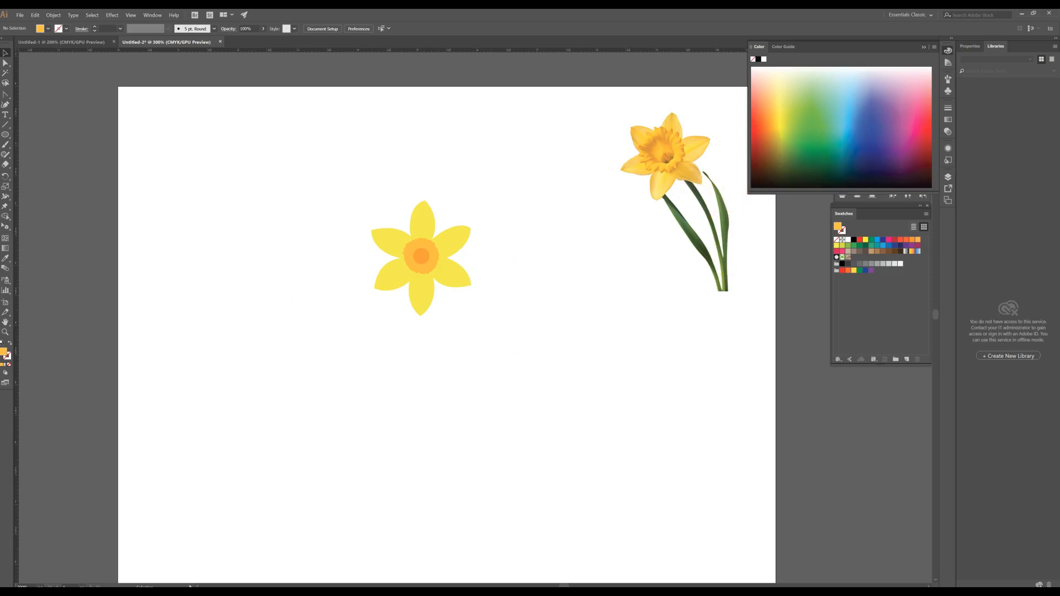
- Draw a slim, slightly curved closed stem shape beside the flower with the Pen tool, slanting down toward the lower right
{"action": "left_click_drag", "start_coordinate": [5, 95], "coordinate": [42, 93]}
{"action": "left_click_drag", "start_coordinate": [521, 287], "coordinate": [531, 303]}
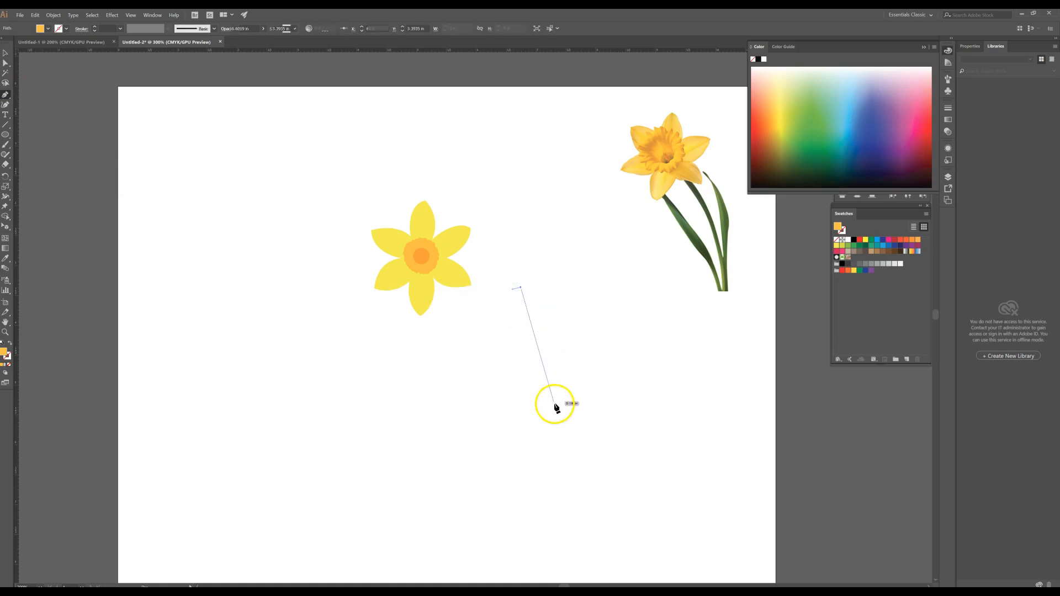
{"action": "left_click_drag", "start_coordinate": [563, 418], "coordinate": [567, 458]}
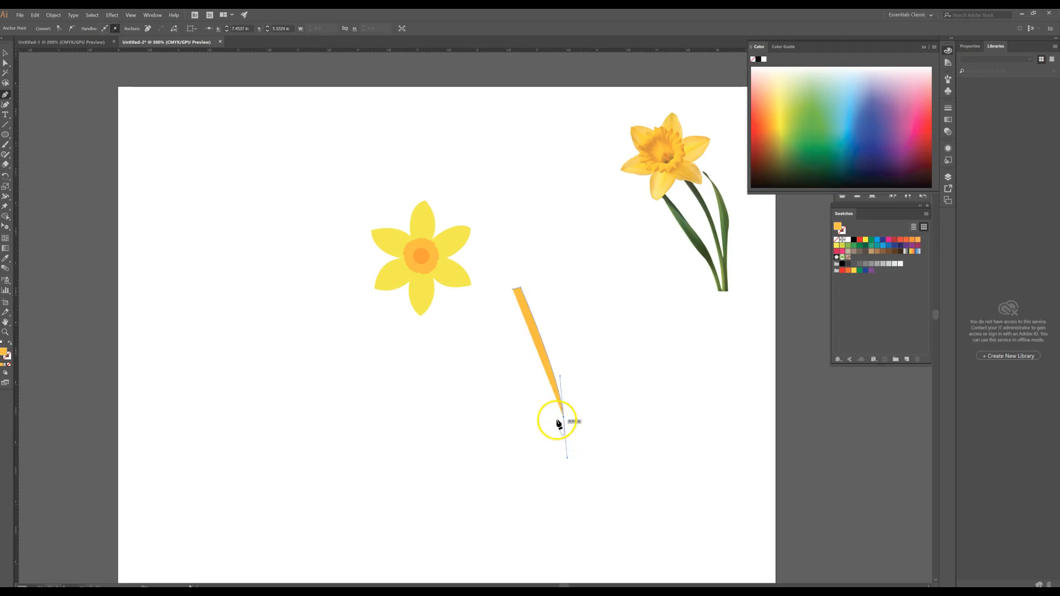
{"action": "left_click", "coordinate": [512, 291]}
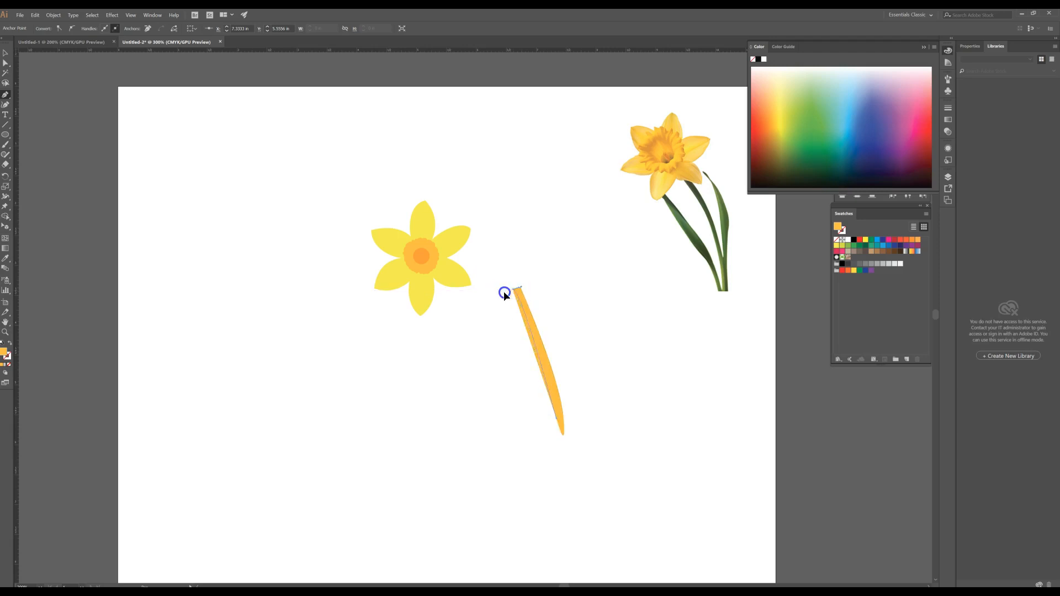
- Fill the new stem shape with medium green
{"action": "left_click", "coordinate": [5, 53]}
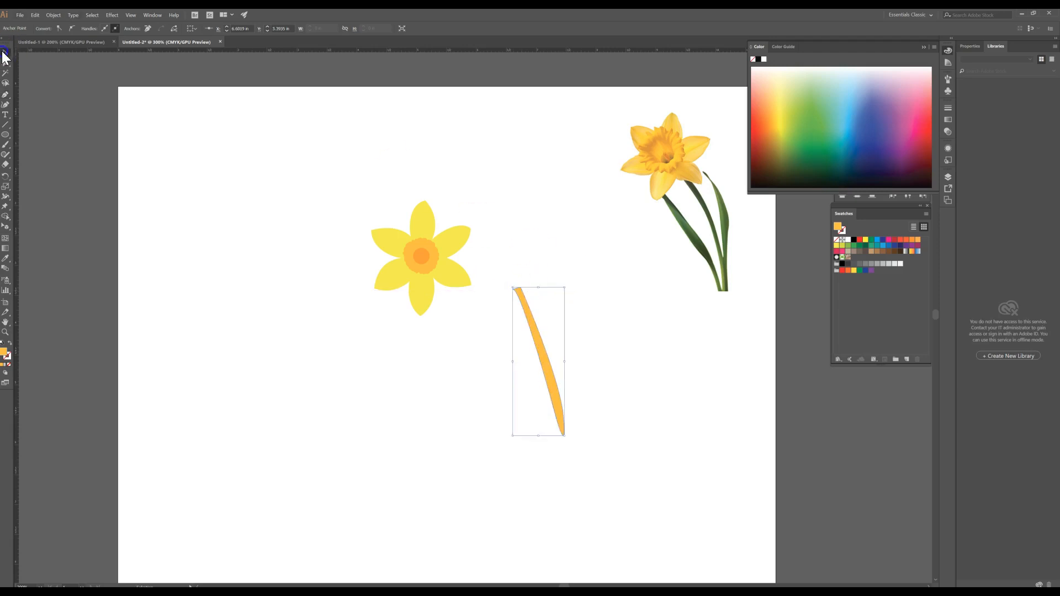
{"action": "left_click", "coordinate": [810, 125]}
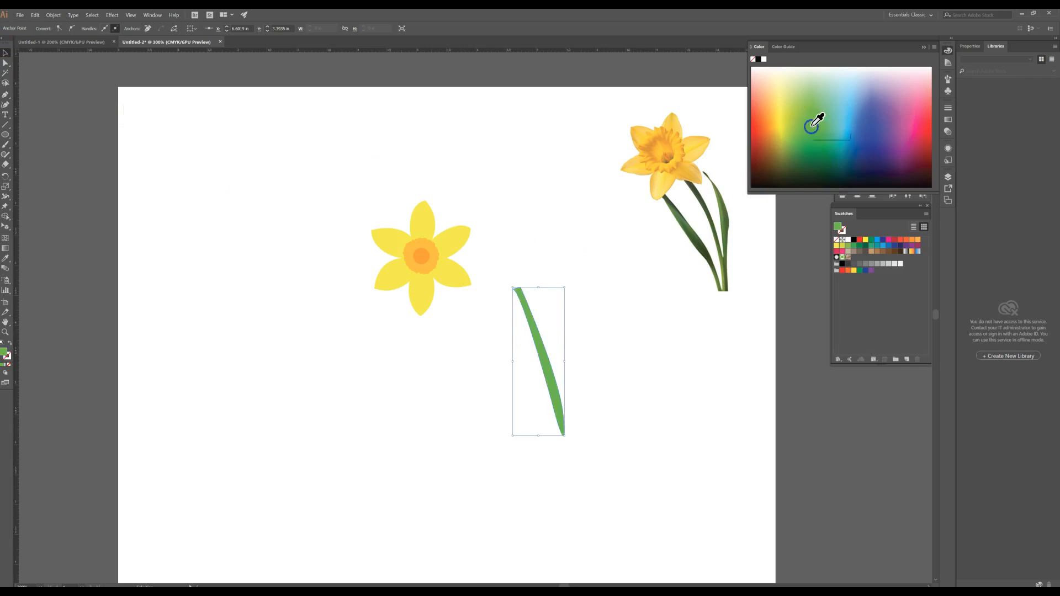
{"action": "left_click", "coordinate": [799, 135]}
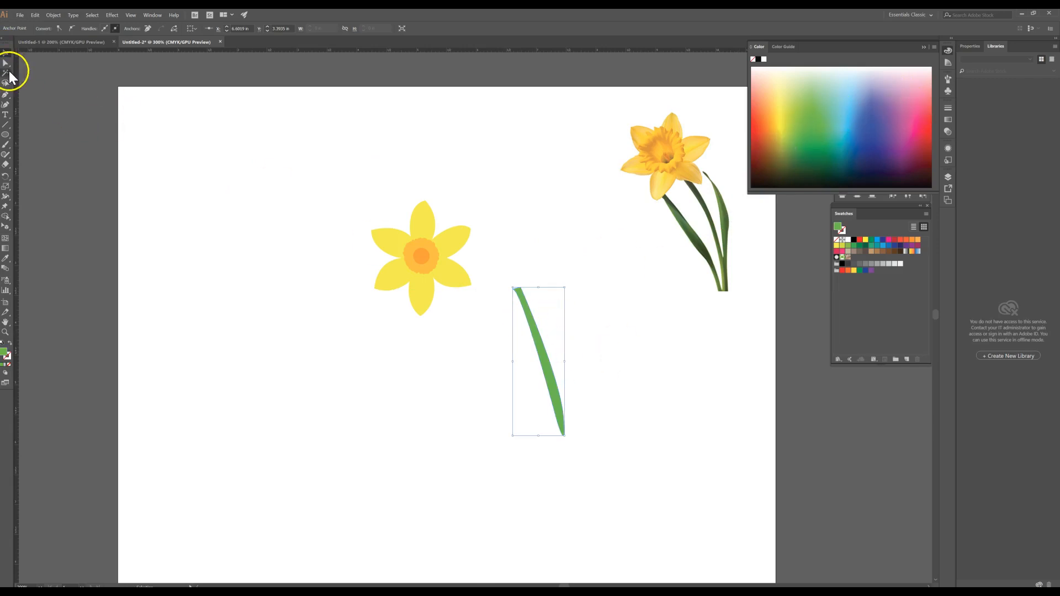
- Remove the lower curve handle from the stem's bottom anchor with the Anchor Point tool to flatten the stem's end
{"action": "key", "text": "a"}
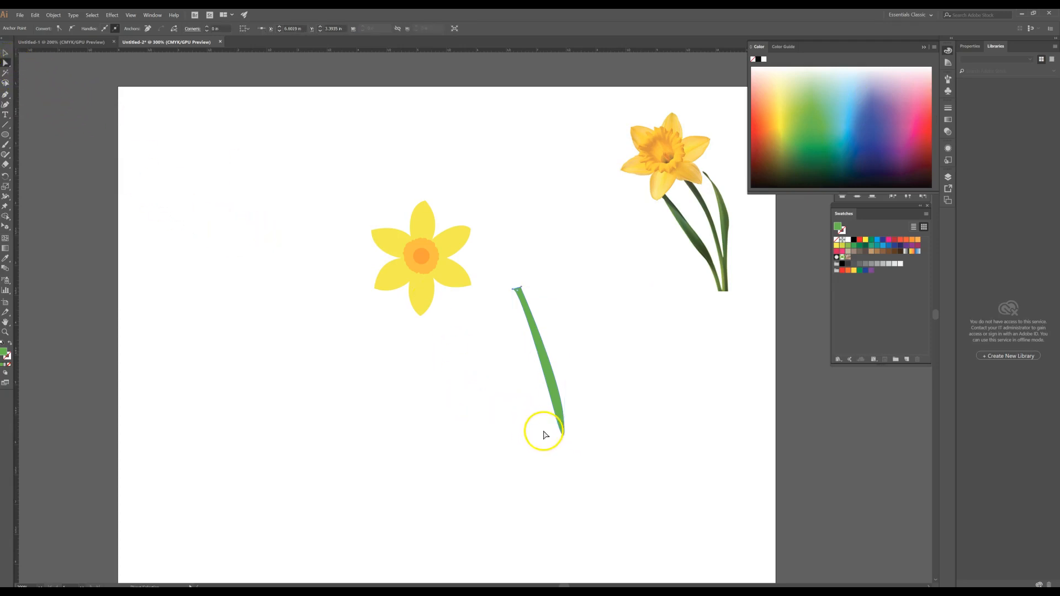
{"action": "left_click", "coordinate": [558, 421]}
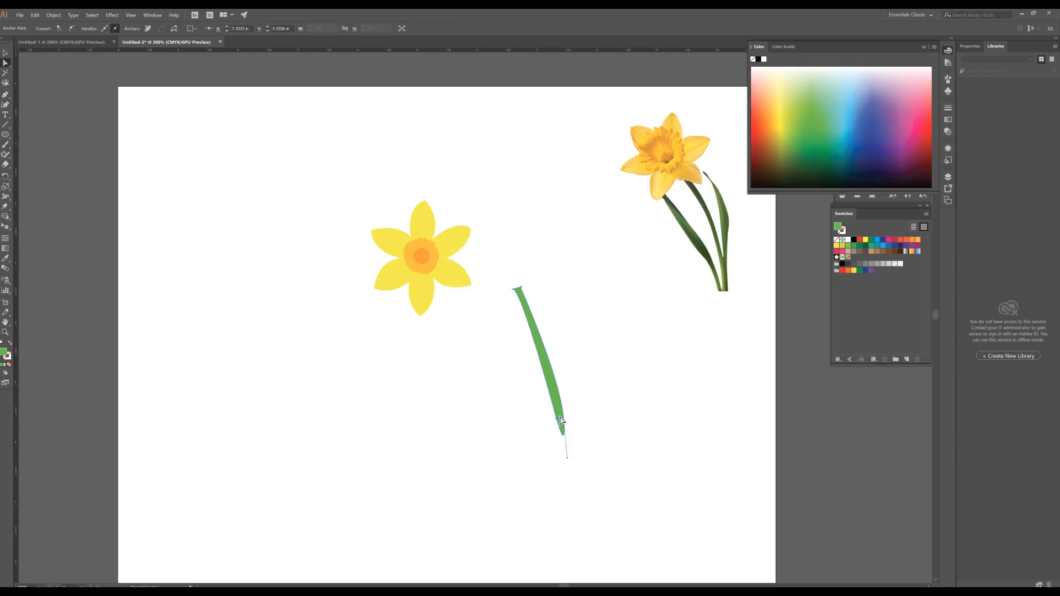
{"action": "left_click", "coordinate": [13, 95]}
{"action": "left_click", "coordinate": [39, 123]}
{"action": "left_click", "coordinate": [567, 458]}
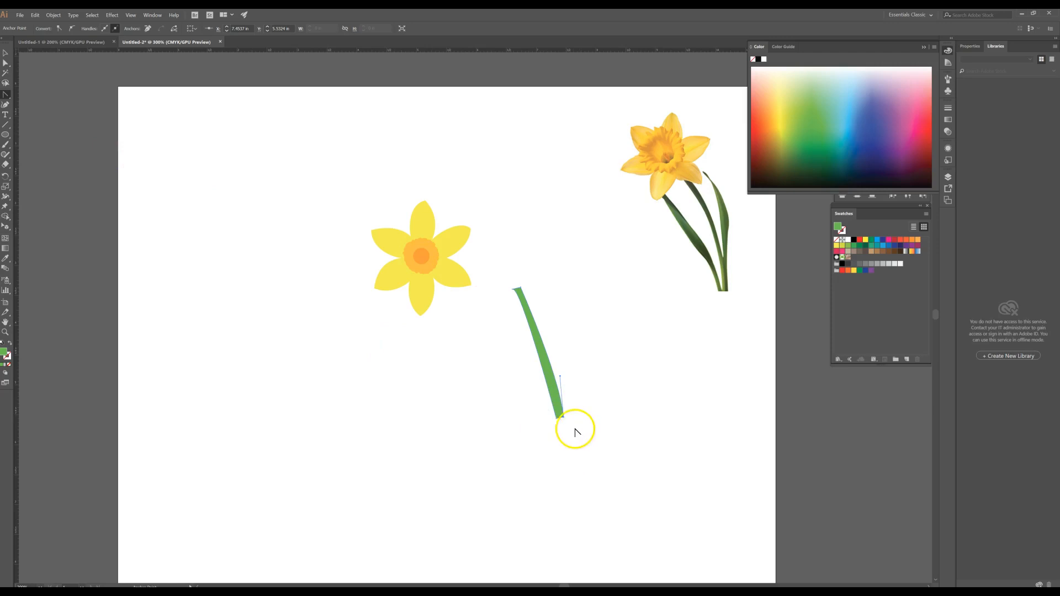
- Move the stem's top-left anchor point outward to widen the top of the stem
{"action": "key", "text": "a"}
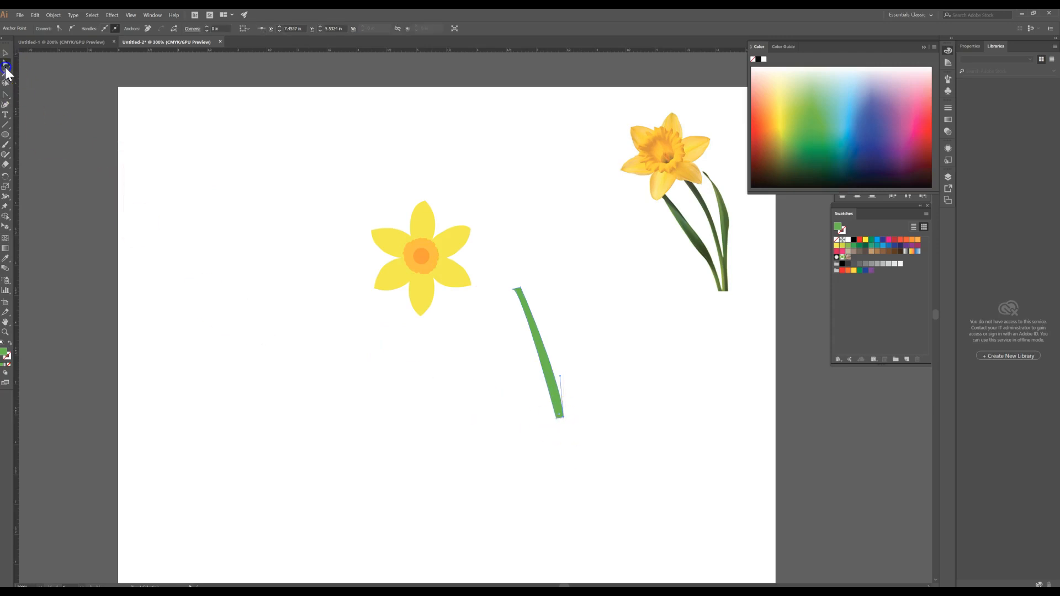
{"action": "left_click", "coordinate": [556, 419]}
{"action": "left_click", "coordinate": [513, 292]}
{"action": "left_click_drag", "start_coordinate": [514, 294], "coordinate": [502, 293]}
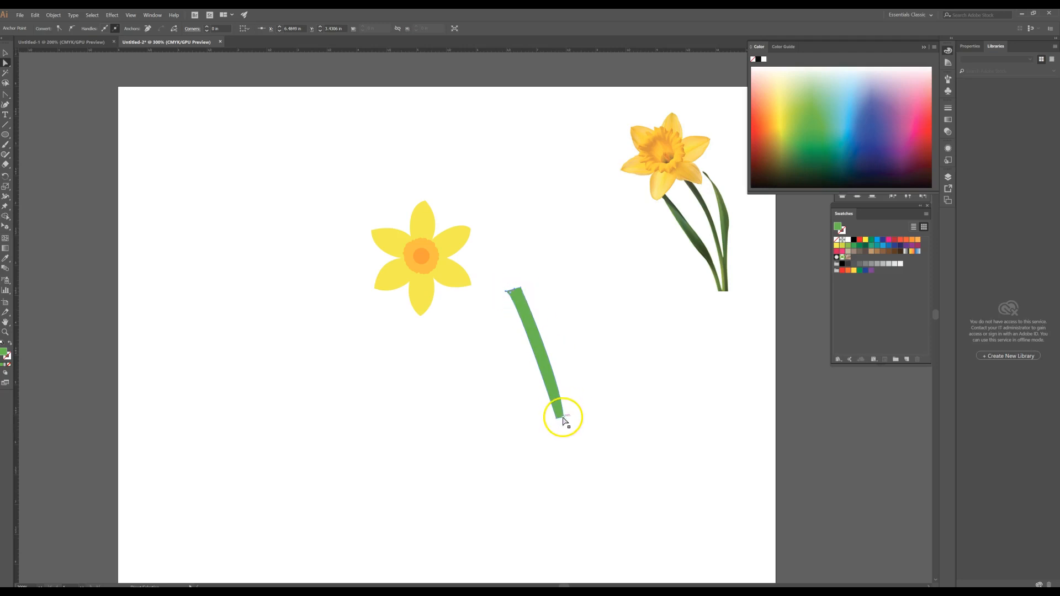
- Narrow the stem by pulling its bottom-right anchor and curve handle inward and moving its top-left anchor toward the right edge
{"action": "left_click_drag", "start_coordinate": [566, 415], "coordinate": [567, 414]}
{"action": "left_click_drag", "start_coordinate": [563, 376], "coordinate": [557, 374]}
{"action": "left_click_drag", "start_coordinate": [566, 417], "coordinate": [560, 418]}
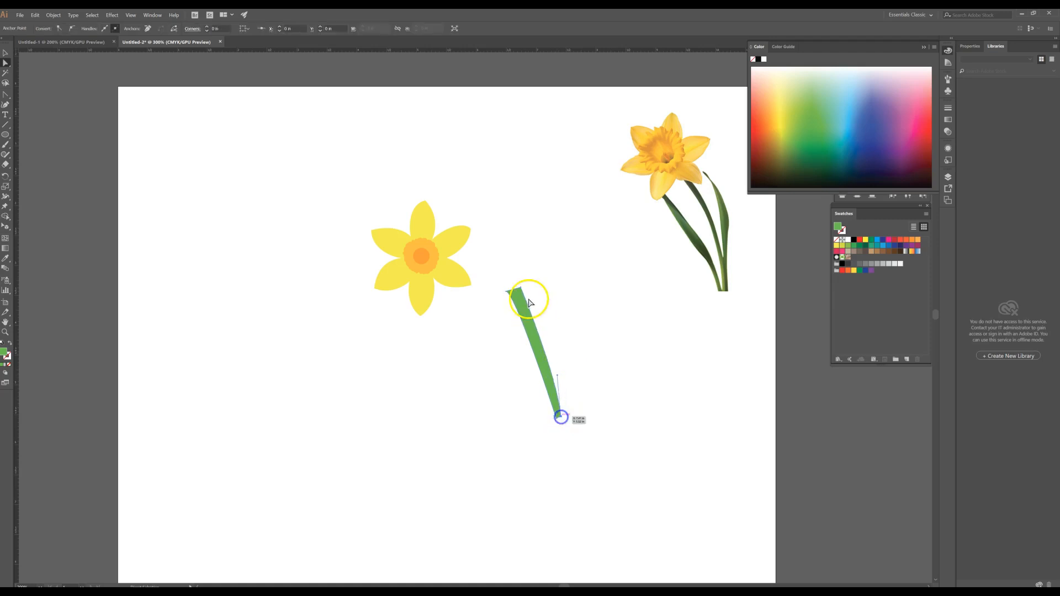
{"action": "left_click_drag", "start_coordinate": [505, 290], "coordinate": [523, 289]}
{"action": "left_click", "coordinate": [558, 425]}
{"action": "left_click", "coordinate": [584, 421]}
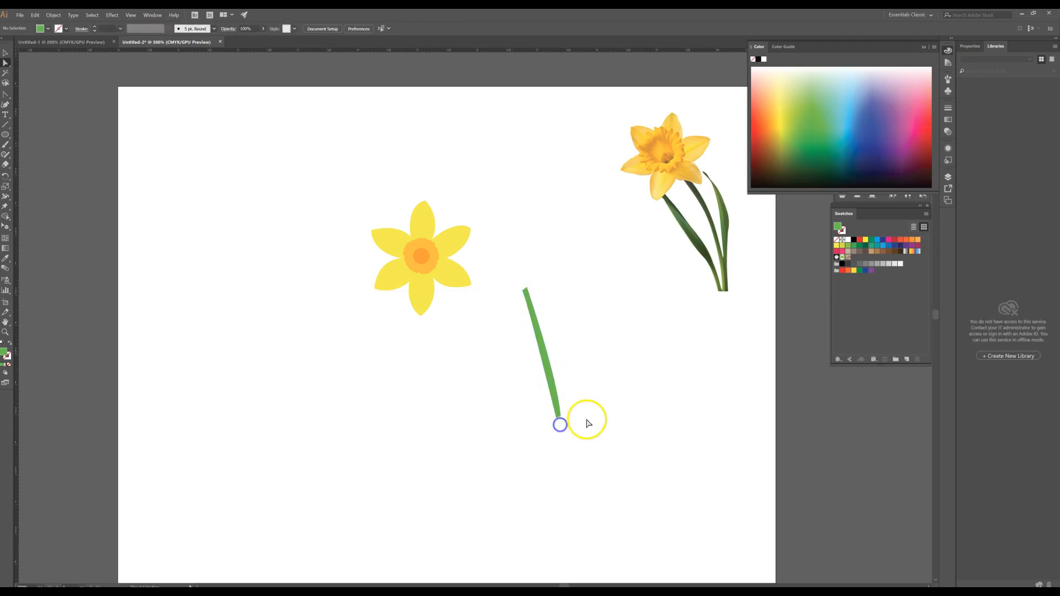
- Lengthen the stem by moving its bottom anchor points farther down along its slant
{"action": "left_click", "coordinate": [552, 415]}
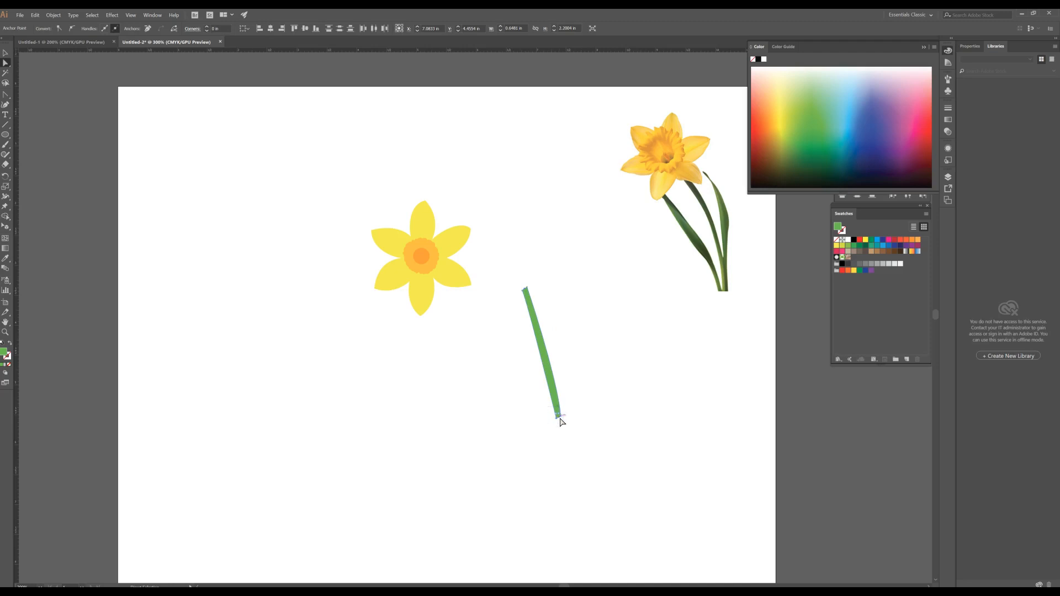
{"action": "left_click_drag", "start_coordinate": [564, 442], "coordinate": [573, 481]}
{"action": "left_click", "coordinate": [615, 447]}
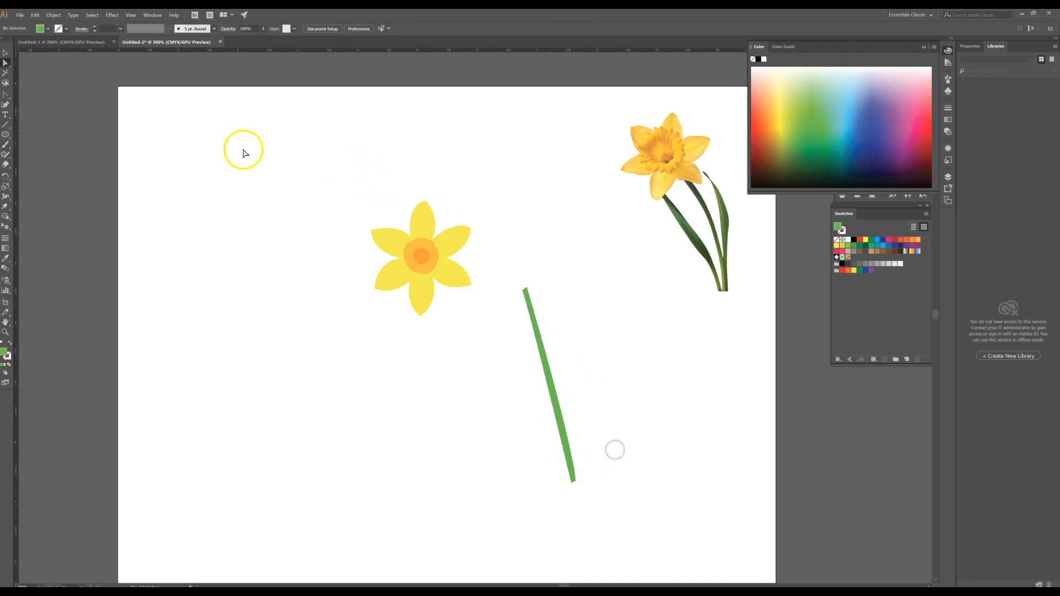
- Move the stem onto the flower so its top end meets the orange centre
{"action": "left_click", "coordinate": [6, 52]}
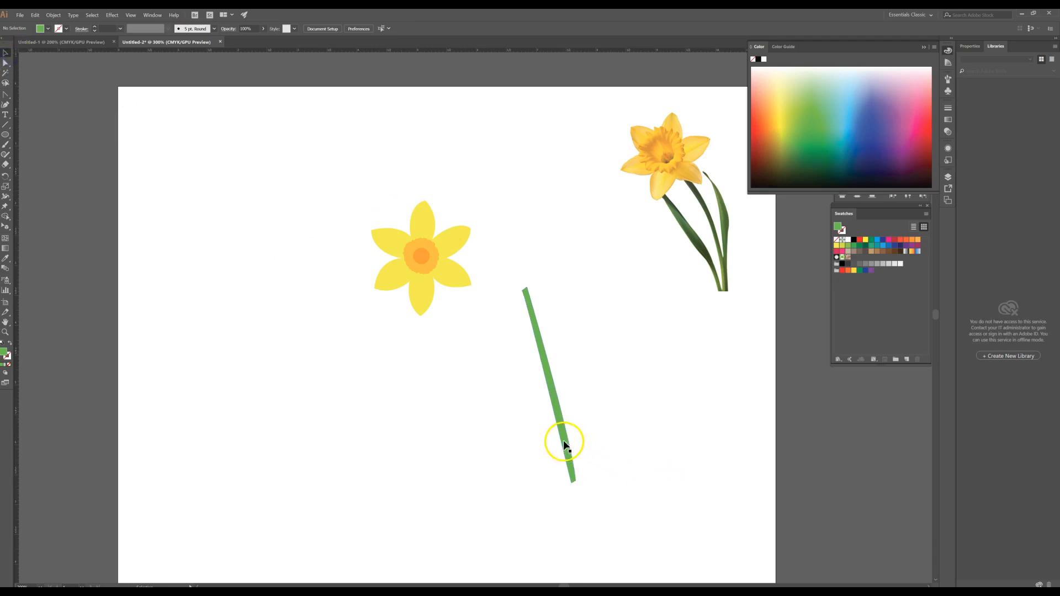
{"action": "left_click_drag", "start_coordinate": [563, 437], "coordinate": [458, 412]}
{"action": "left_click", "coordinate": [514, 353]}
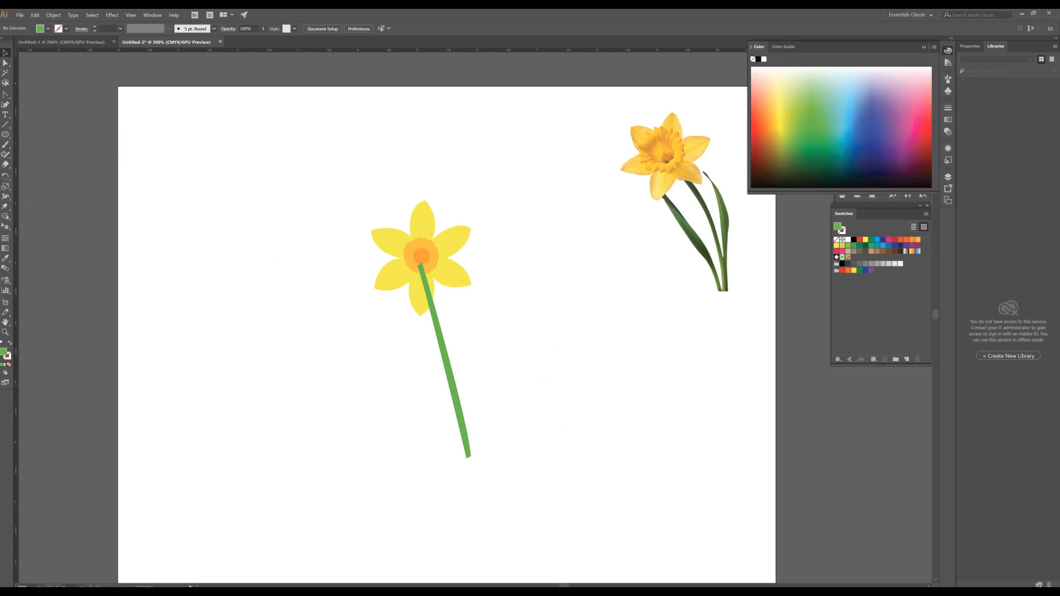
- Draw a closed green leaf beside the daffodil with the Pen tool, pointed above, wide in the middle and curving to a narrow base
{"action": "left_click_drag", "start_coordinate": [6, 95], "coordinate": [33, 96]}
{"action": "left_click_drag", "start_coordinate": [547, 297], "coordinate": [550, 299]}
{"action": "left_click_drag", "start_coordinate": [572, 394], "coordinate": [568, 419]}
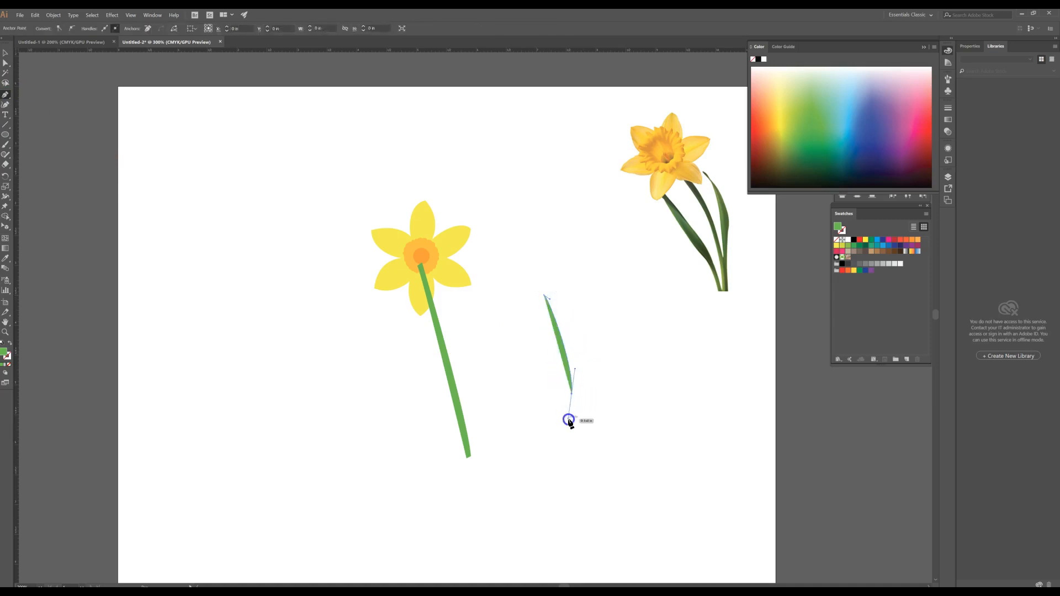
{"action": "left_click", "coordinate": [533, 458]}
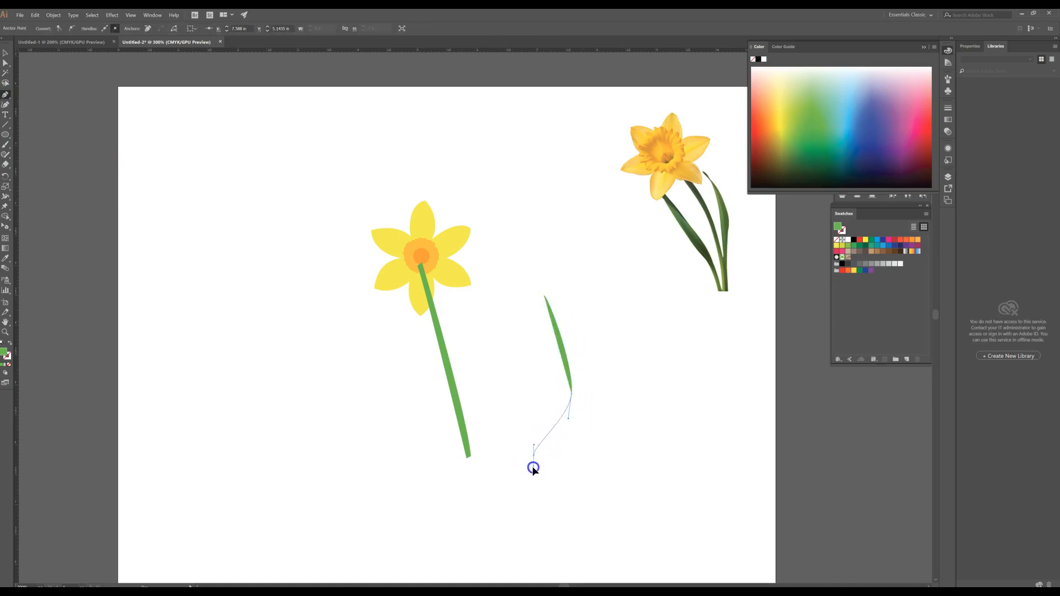
{"action": "left_click_drag", "start_coordinate": [528, 473], "coordinate": [528, 473]}
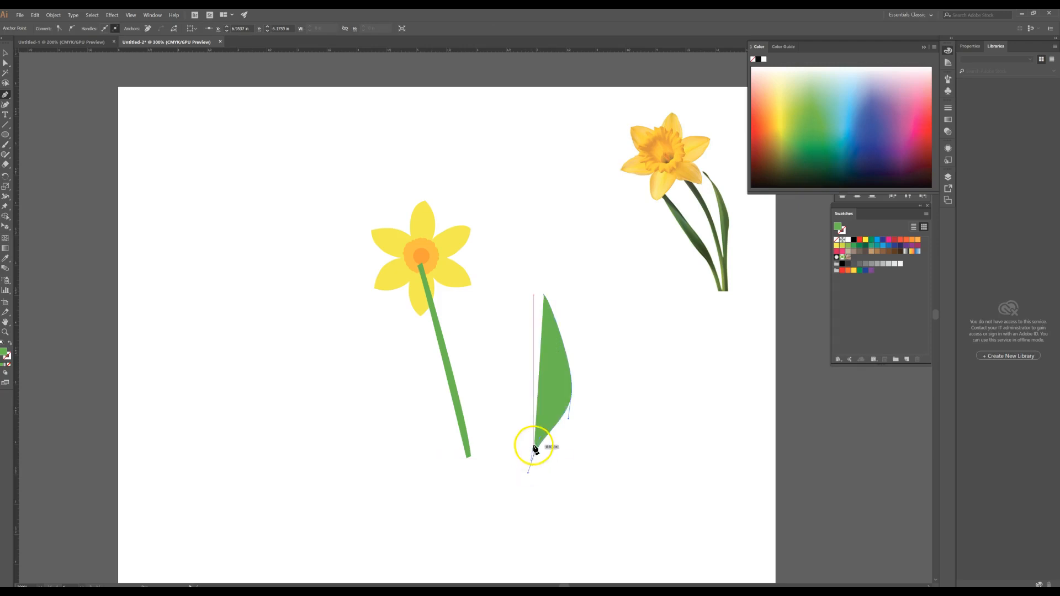
{"action": "left_click_drag", "start_coordinate": [533, 435], "coordinate": [538, 427]}
{"action": "left_click", "coordinate": [545, 378]}
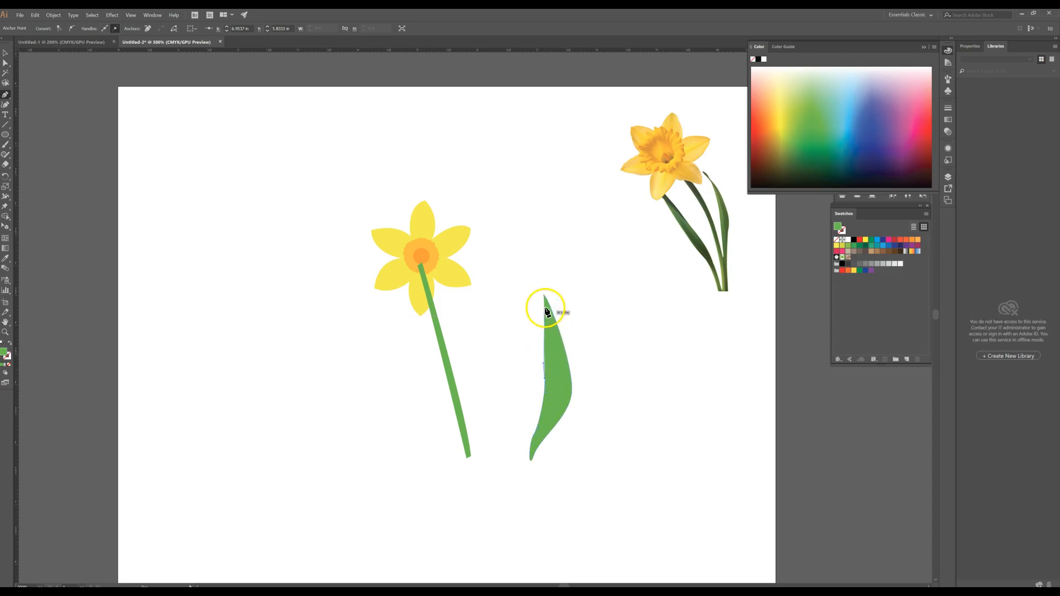
{"action": "left_click_drag", "start_coordinate": [544, 297], "coordinate": [547, 272]}
- Reshape the leaf's curve at the tip and sharpen its base to a point with the Anchor Point tool
{"action": "left_click", "coordinate": [6, 63]}
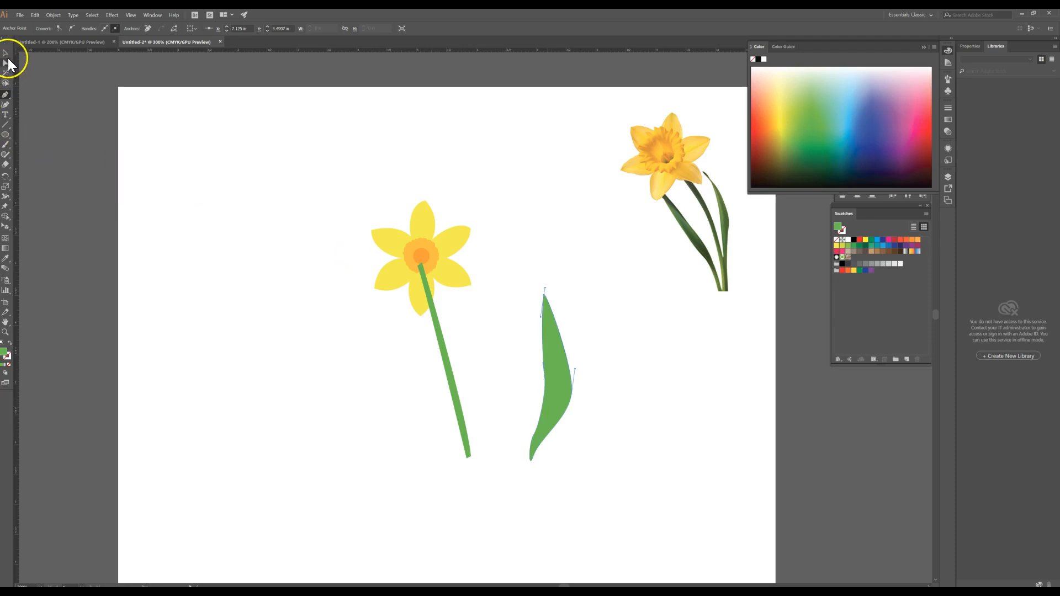
{"action": "key", "text": "shift+c"}
{"action": "left_click_drag", "start_coordinate": [545, 288], "coordinate": [565, 320]}
{"action": "left_click_drag", "start_coordinate": [534, 460], "coordinate": [535, 456]}
- Adjust the anchors and handles on the leaf's left edge to taper its lower part into a slender curve
{"action": "key", "text": "a"}
{"action": "left_click", "coordinate": [532, 440]}
{"action": "left_click_drag", "start_coordinate": [539, 430], "coordinate": [539, 361]}
{"action": "key", "text": "ctrl+z"}
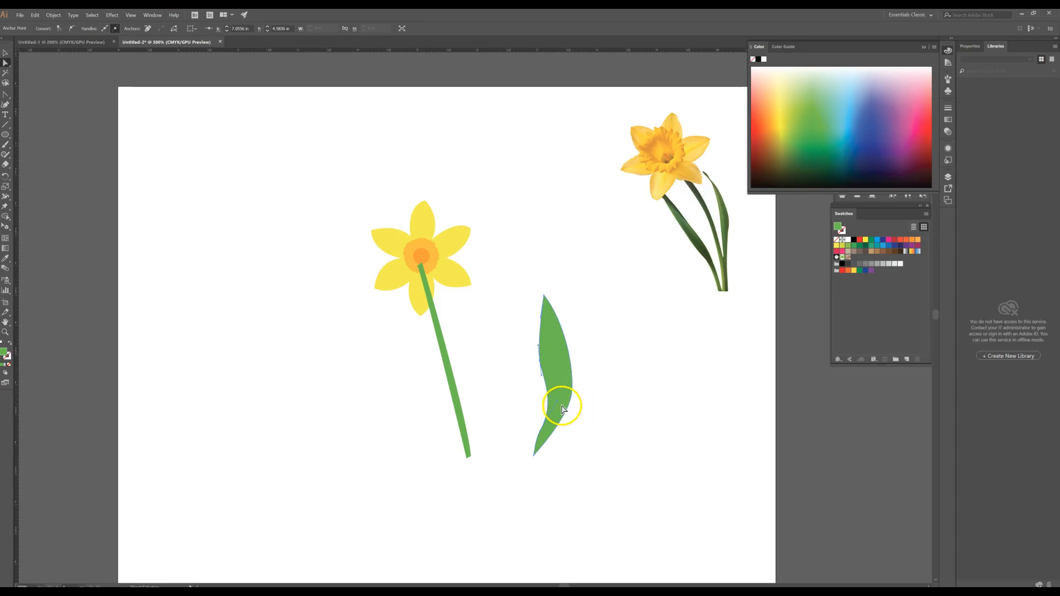
{"action": "left_click_drag", "start_coordinate": [559, 407], "coordinate": [540, 395]}
{"action": "left_click", "coordinate": [544, 296]}
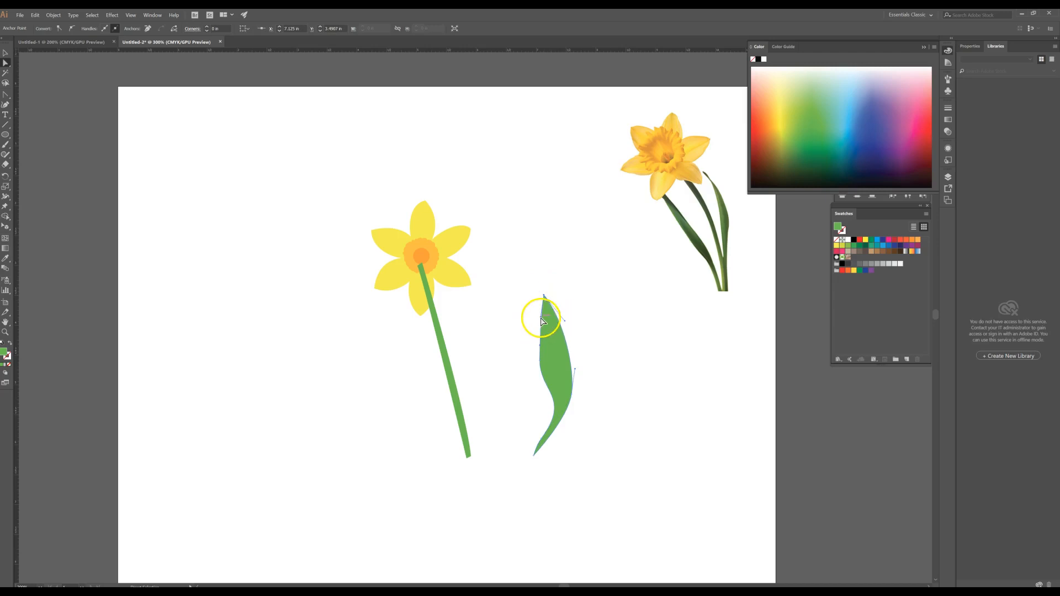
{"action": "left_click", "coordinate": [574, 303]}
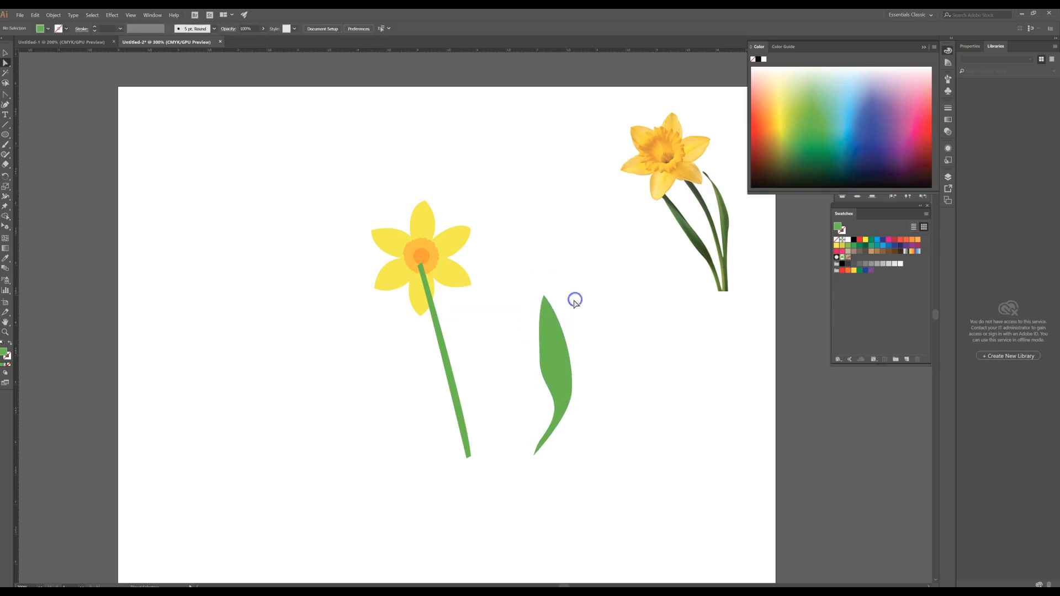
- Duplicate the leaf to its right and scale the copy down
{"action": "left_click", "coordinate": [7, 54]}
{"action": "left_click", "coordinate": [558, 378]}
{"action": "left_click_drag", "start_coordinate": [558, 378], "coordinate": [607, 385]}
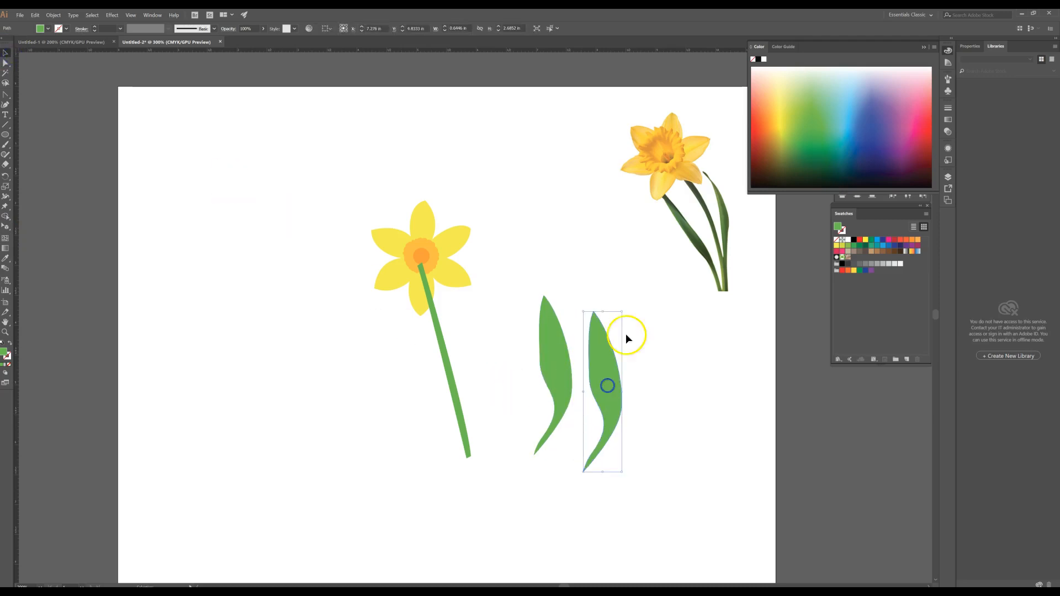
{"action": "left_click_drag", "start_coordinate": [623, 311], "coordinate": [609, 365]}
- Place the smaller leaf, mirrored, against the lower right side of the stem and rotate it to lean outward
{"action": "left_click_drag", "start_coordinate": [609, 418], "coordinate": [466, 401]}
{"action": "left_click", "coordinate": [672, 412]}
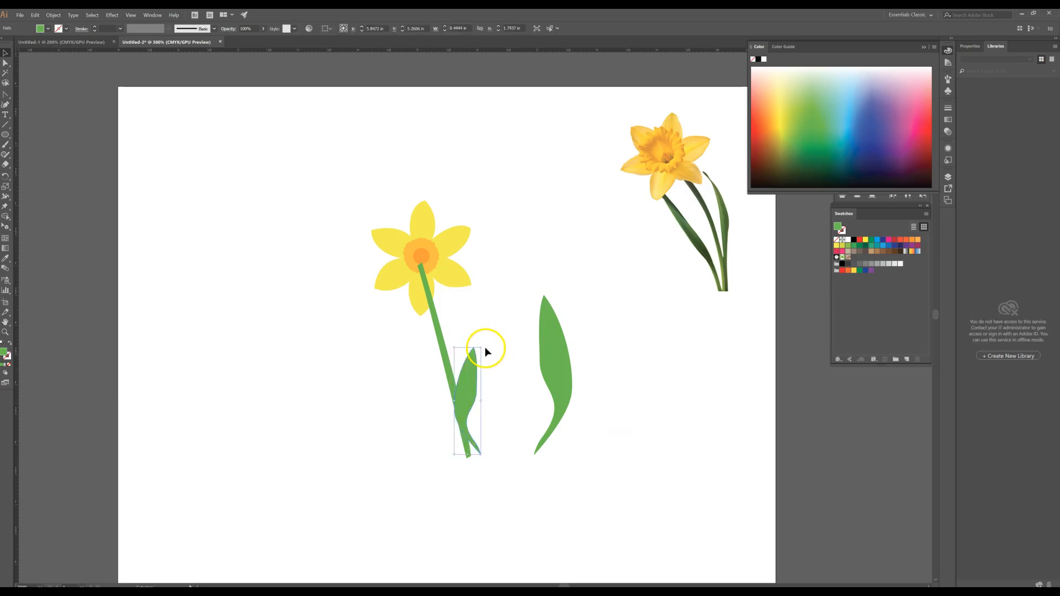
{"action": "left_click_drag", "start_coordinate": [484, 345], "coordinate": [502, 350]}
{"action": "left_click_drag", "start_coordinate": [457, 413], "coordinate": [473, 407]}
- Move the large leaf onto the lower stem and rotate it to point toward the upper left, joining its base to the stem
{"action": "left_click_drag", "start_coordinate": [563, 391], "coordinate": [473, 401]}
{"action": "left_click_drag", "start_coordinate": [444, 302], "coordinate": [393, 318]}
{"action": "left_click_drag", "start_coordinate": [458, 377], "coordinate": [432, 378]}
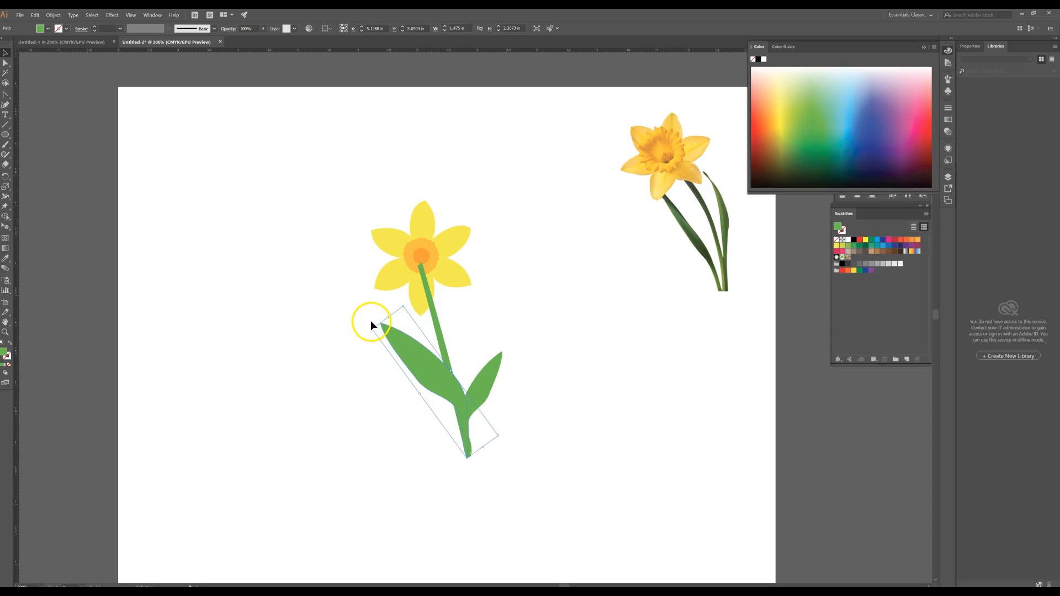
{"action": "left_click_drag", "start_coordinate": [371, 323], "coordinate": [424, 370]}
{"action": "left_click", "coordinate": [381, 404]}
- Select only the daffodil's petals and orange centre, without the stem and leaves, and group them
{"action": "left_click", "coordinate": [440, 342]}
{"action": "left_click", "coordinate": [348, 200]}
{"action": "left_click_drag", "start_coordinate": [472, 312], "coordinate": [474, 310]}
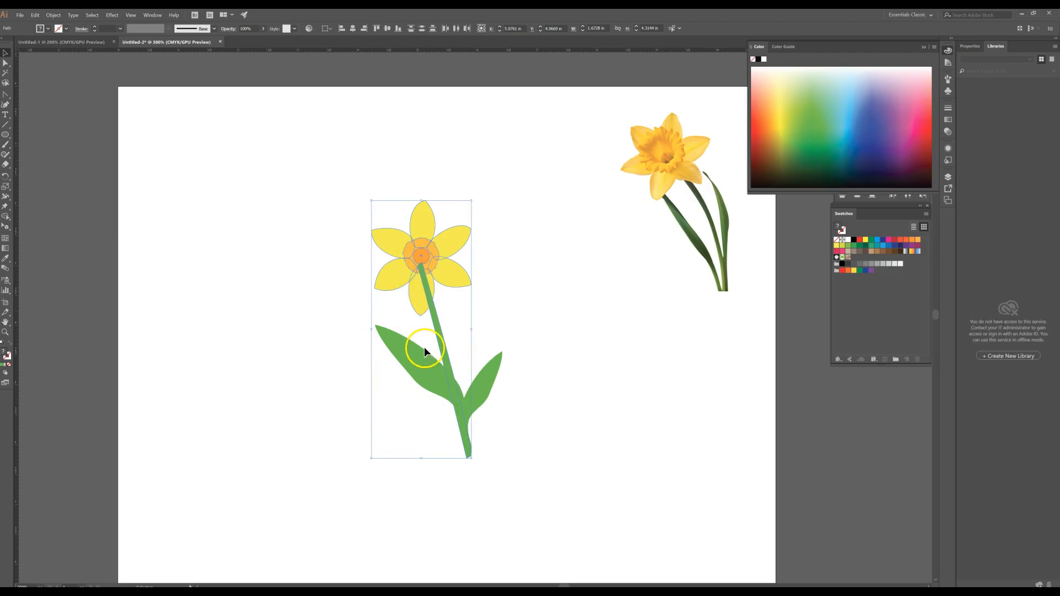
{"action": "left_click", "coordinate": [312, 199]}
{"action": "left_click_drag", "start_coordinate": [315, 165], "coordinate": [500, 326]}
{"action": "left_click", "coordinate": [434, 372], "text": "shift"}
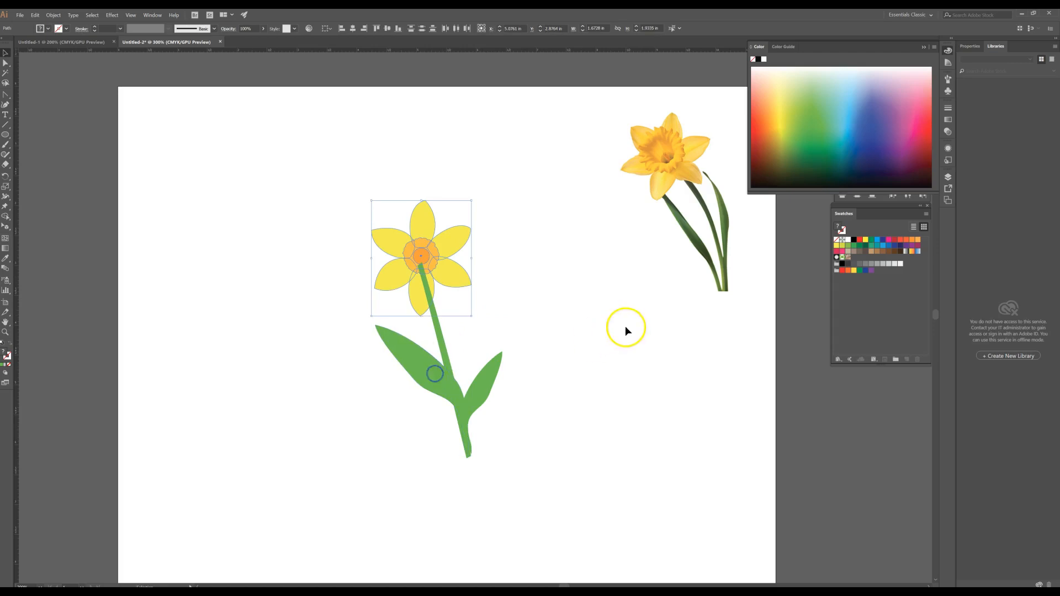
{"action": "right_click", "coordinate": [401, 251]}
{"action": "left_click", "coordinate": [423, 298]}
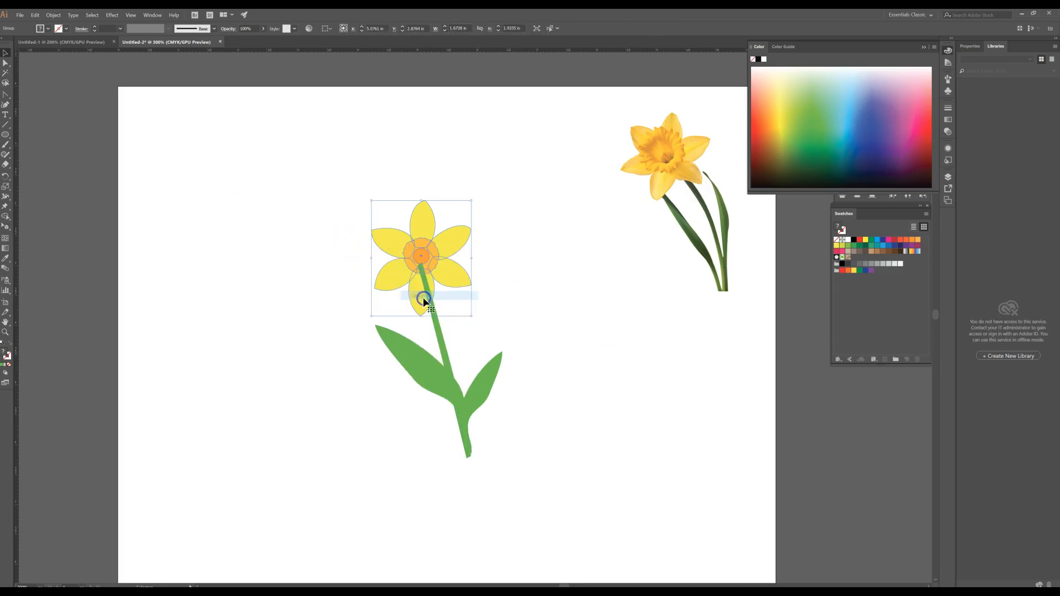
- Arrange the flower-head group in front of the stem
{"action": "right_click", "coordinate": [446, 259]}
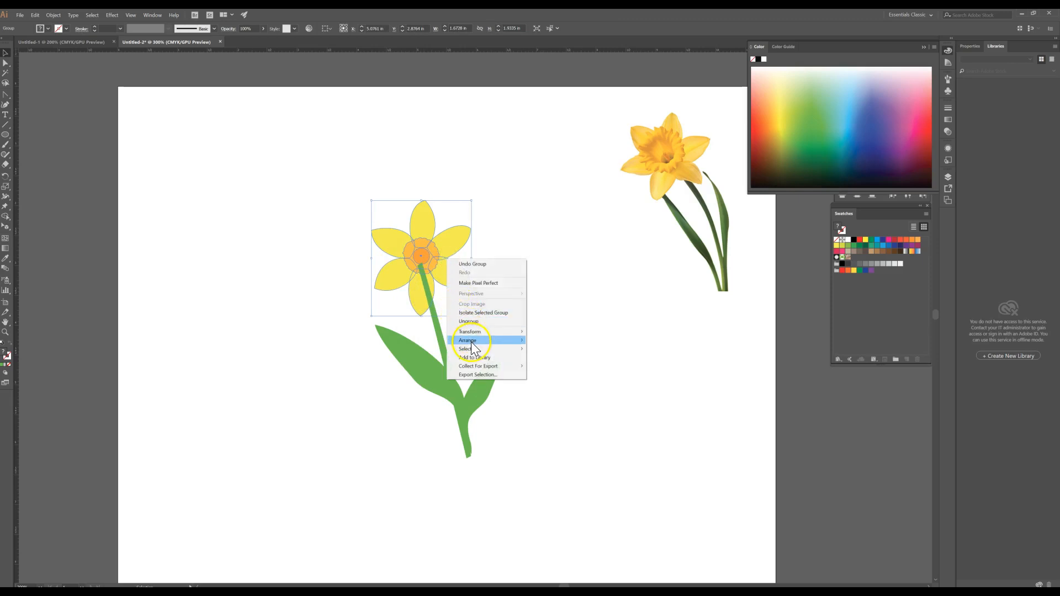
{"action": "mouse_move", "coordinate": [470, 344]}
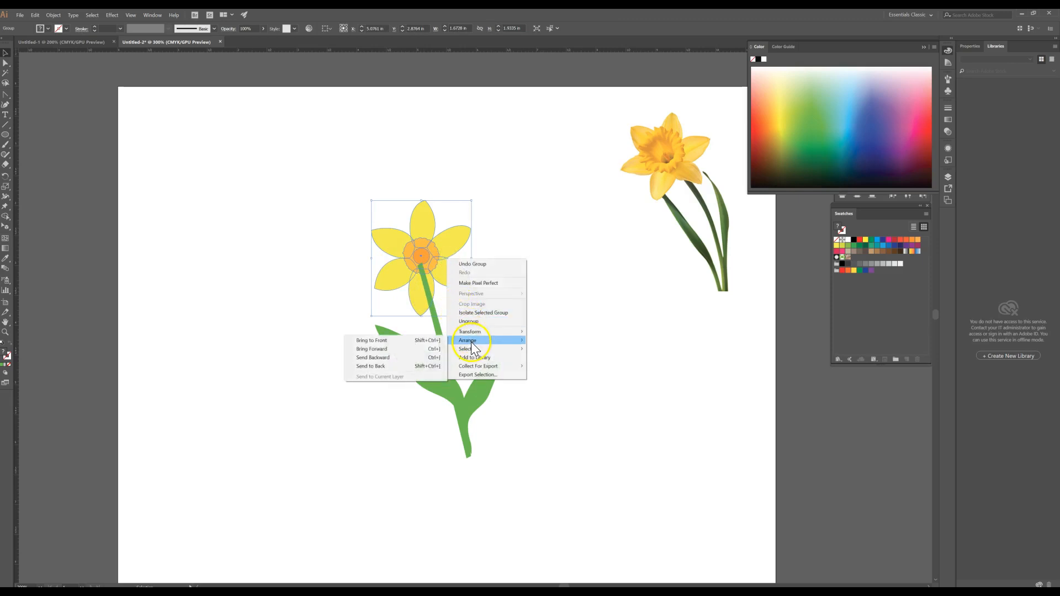
{"action": "left_click", "coordinate": [412, 348]}
{"action": "left_click", "coordinate": [521, 274]}
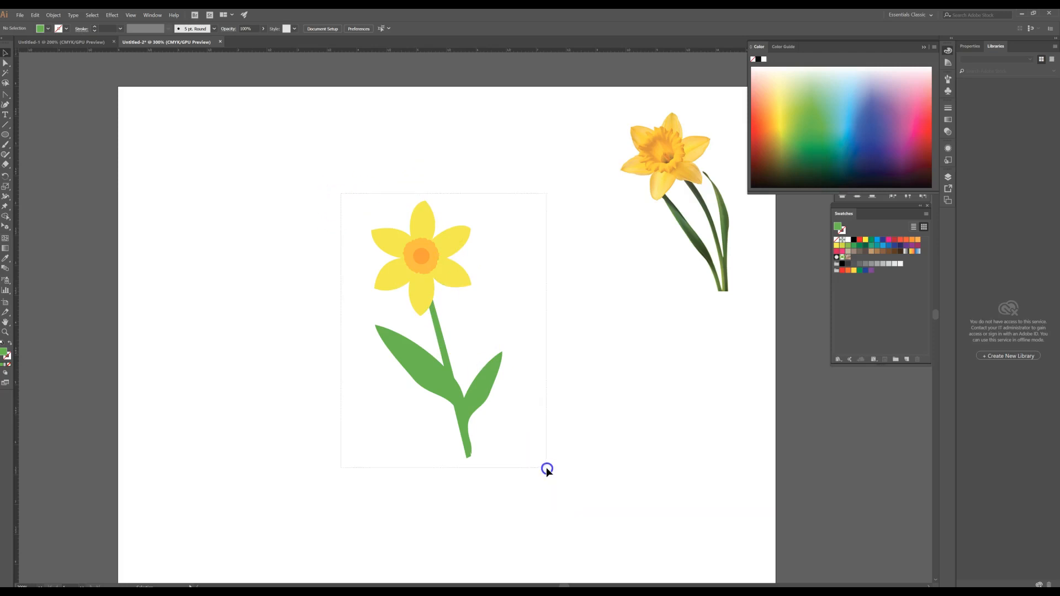
- Duplicate the whole daffodil to the left of the original and scale the copy down proportionally
{"action": "left_click_drag", "start_coordinate": [545, 467], "coordinate": [545, 467]}
{"action": "left_click_drag", "start_coordinate": [402, 279], "coordinate": [263, 300]}
{"action": "key", "text": "ctrl+c"}
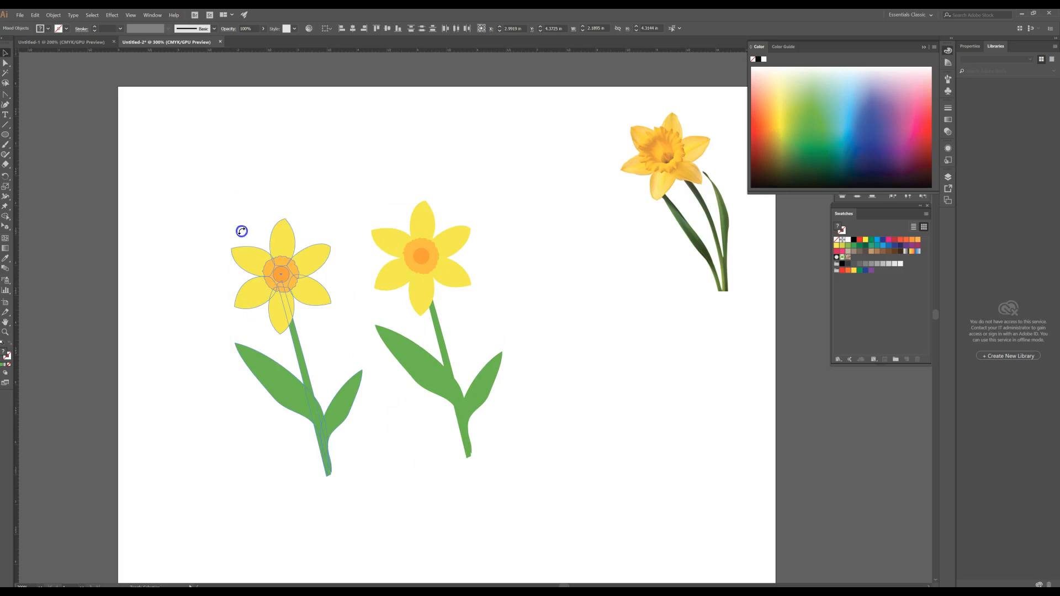
{"action": "left_click_drag", "start_coordinate": [232, 225], "coordinate": [281, 310]}
{"action": "left_click", "coordinate": [325, 396]}
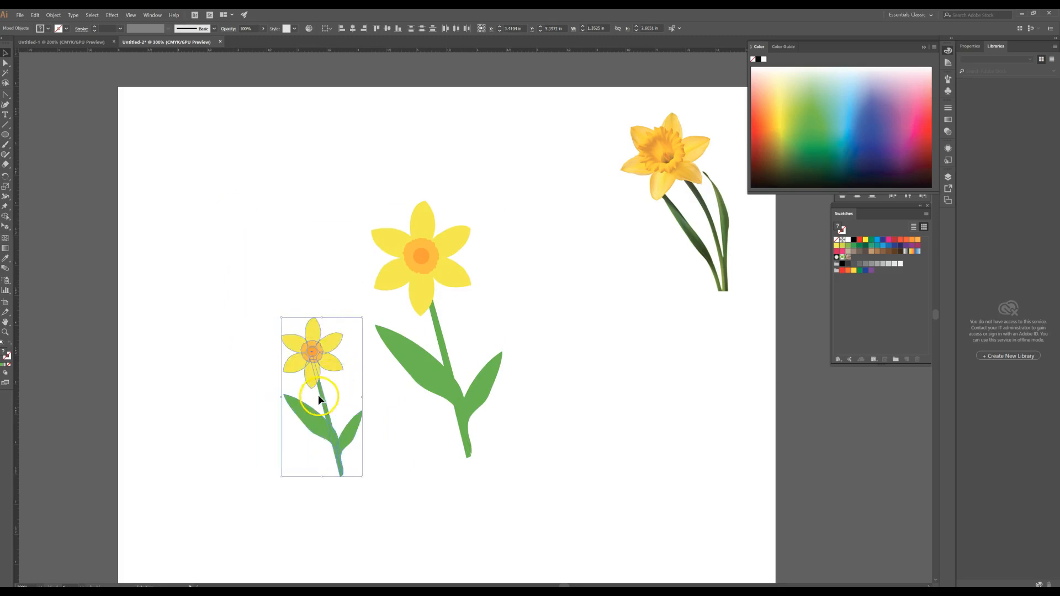
- Add a mirrored copy of the small daffodil overlapping its right side, and delete that copy's two leaves
{"action": "left_click_drag", "start_coordinate": [325, 397], "coordinate": [349, 408]}
{"action": "left_click", "coordinate": [372, 470]}
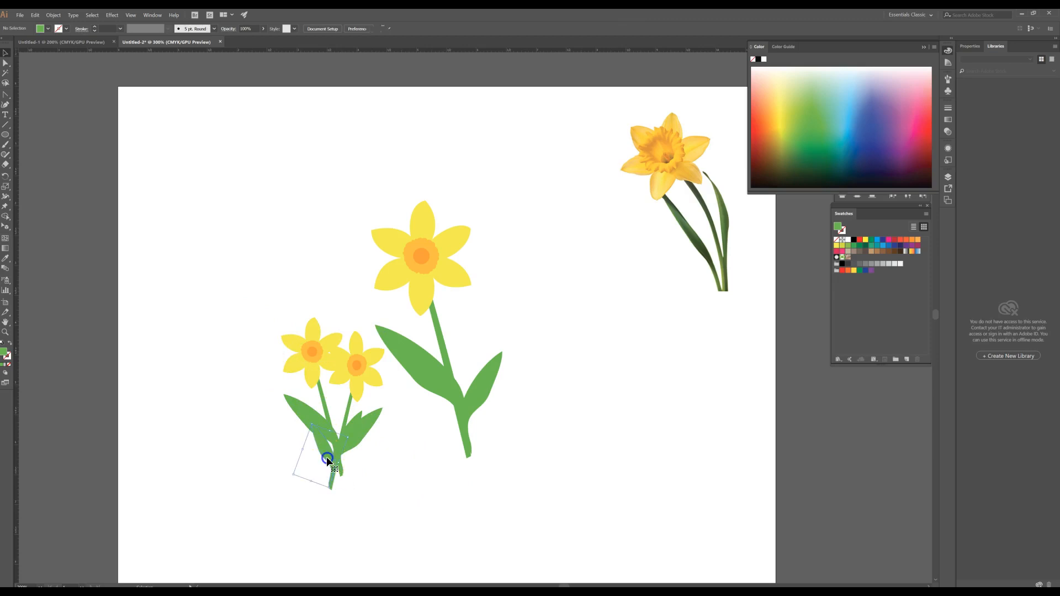
{"action": "key", "text": "Delete"}
{"action": "left_click", "coordinate": [332, 489]}
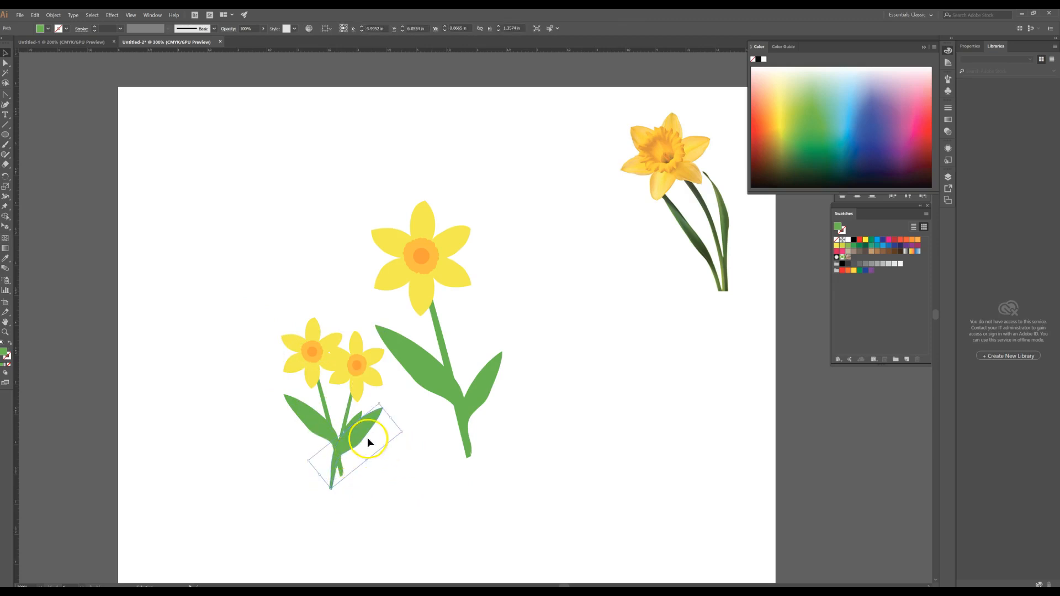
{"action": "key", "text": "Delete"}
- Shorten the mirrored daffodil's stem by moving its bottom anchors up to meet the other small stem
{"action": "left_click", "coordinate": [4, 62]}
{"action": "left_click", "coordinate": [321, 486]}
{"action": "left_click_drag", "start_coordinate": [330, 491], "coordinate": [339, 473]}
{"action": "left_click", "coordinate": [348, 492]}
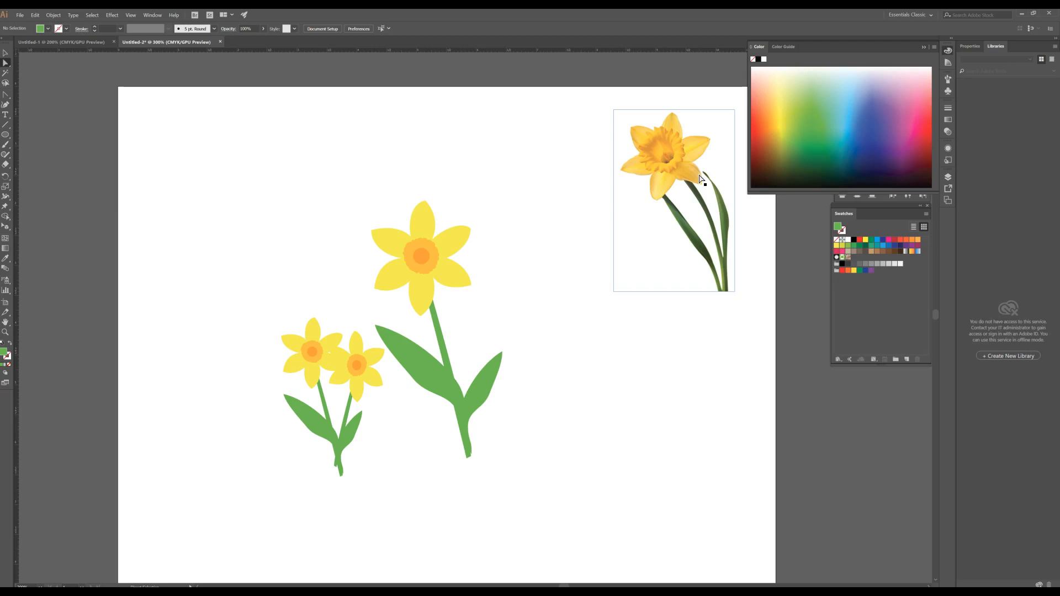
{"action": "left_click", "coordinate": [619, 215]}
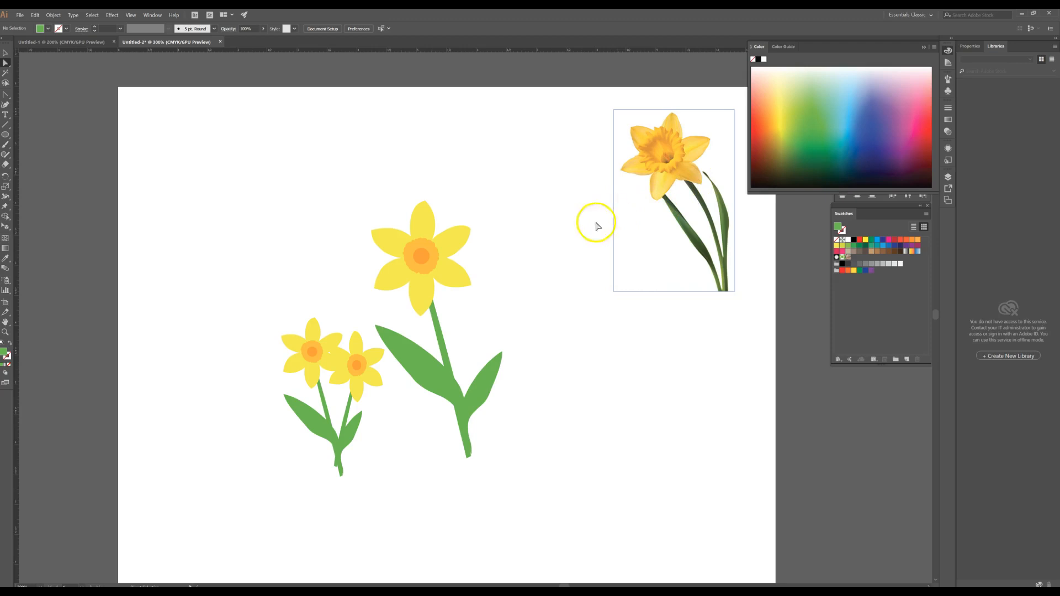